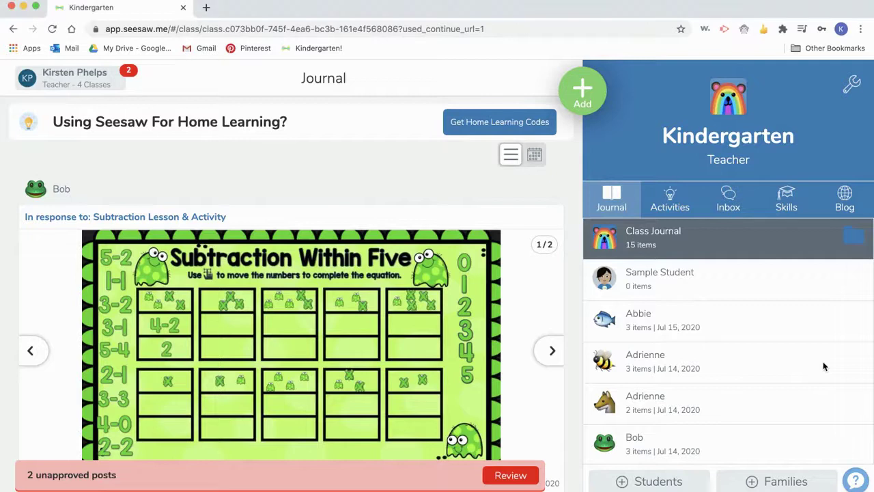
{"action": "left_click", "coordinate": [108, 73]}
{"action": "left_click", "coordinate": [102, 76]}
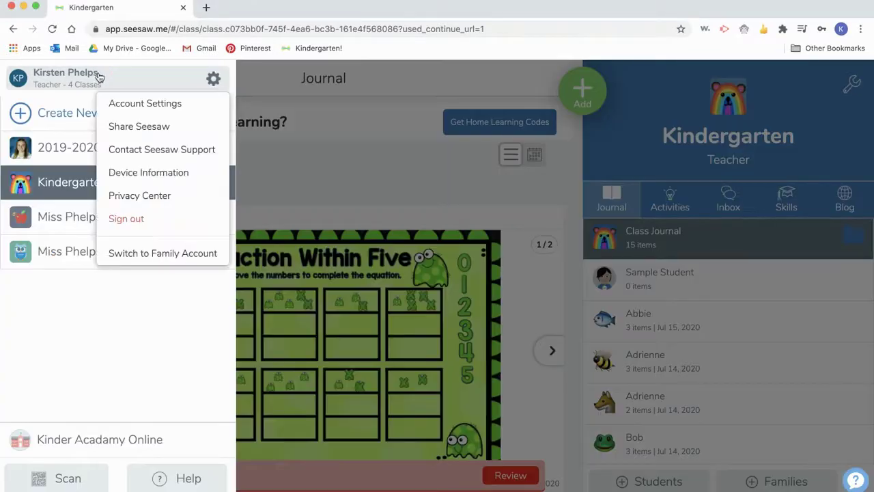
{"action": "left_click", "coordinate": [56, 76]}
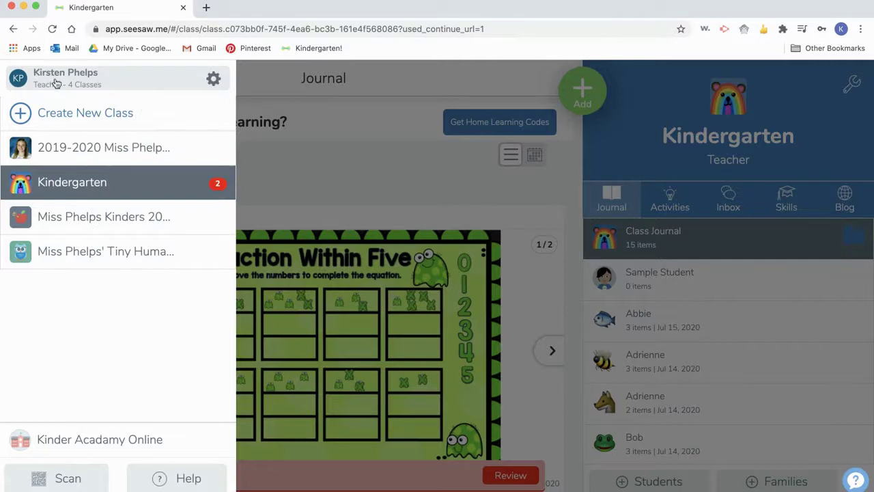
{"action": "left_click", "coordinate": [65, 113]}
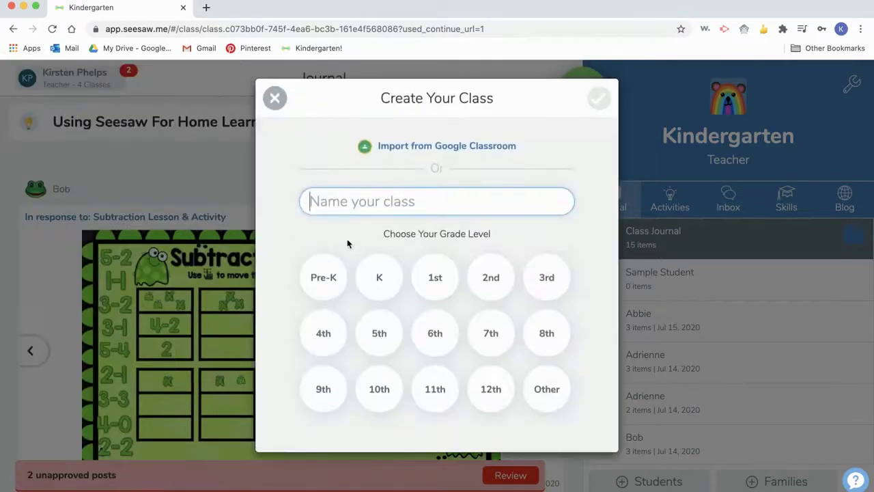
{"action": "type", "text": "Sample Class"}
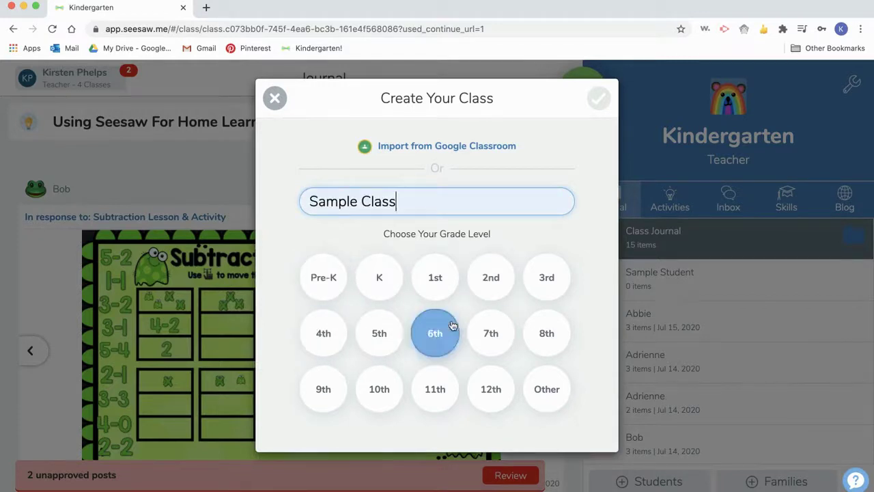
{"action": "left_click", "coordinate": [274, 98]}
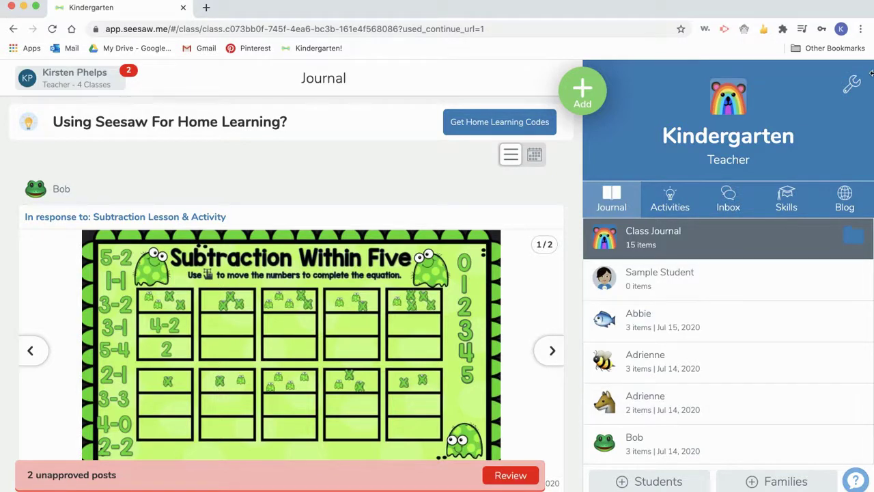
Rename the class in the class settings to the teacher's title and surname in possessive form, followed by "Kindergarten".
{"action": "left_click", "coordinate": [854, 84]}
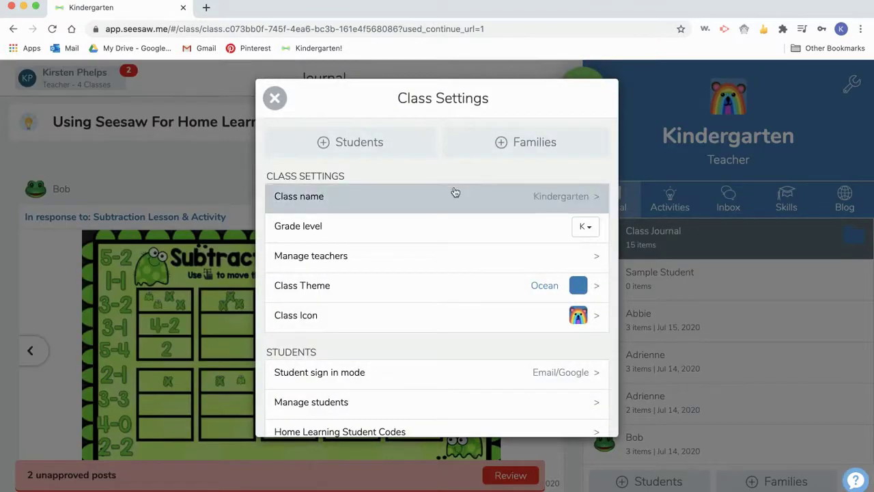
{"action": "left_click", "coordinate": [506, 196]}
{"action": "key", "text": "super+Left"}
{"action": "type", "text": "Miss Phelps' Kindergarten"}
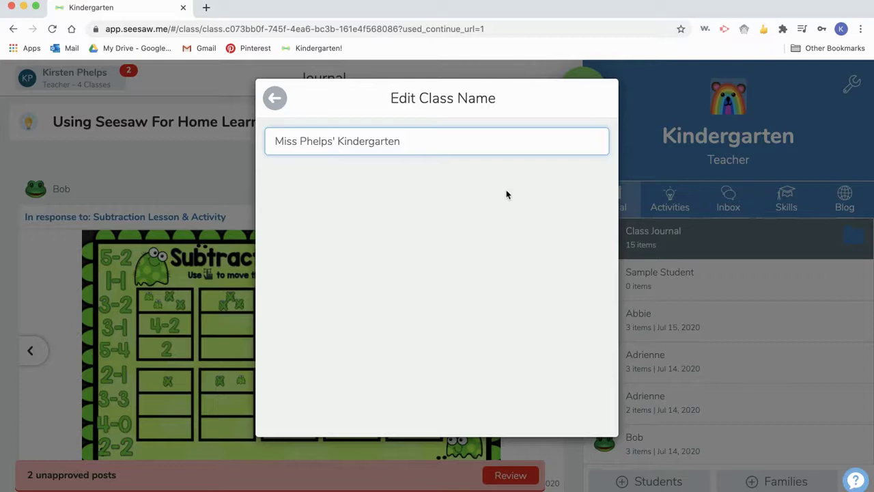
{"action": "left_click", "coordinate": [275, 98]}
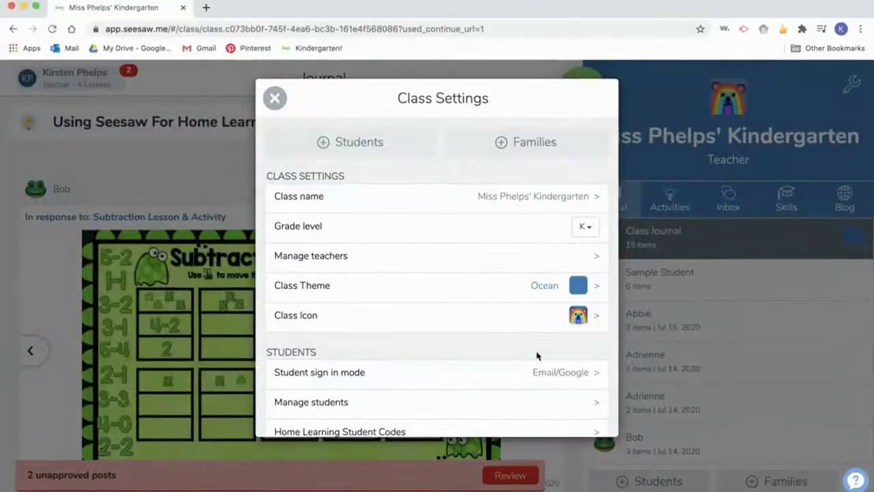
Review the class settings for students seeing each other's work and for student likes and comments.
{"action": "scroll", "coordinate": [537, 356], "scroll_direction": "down", "scroll_amount": 5}
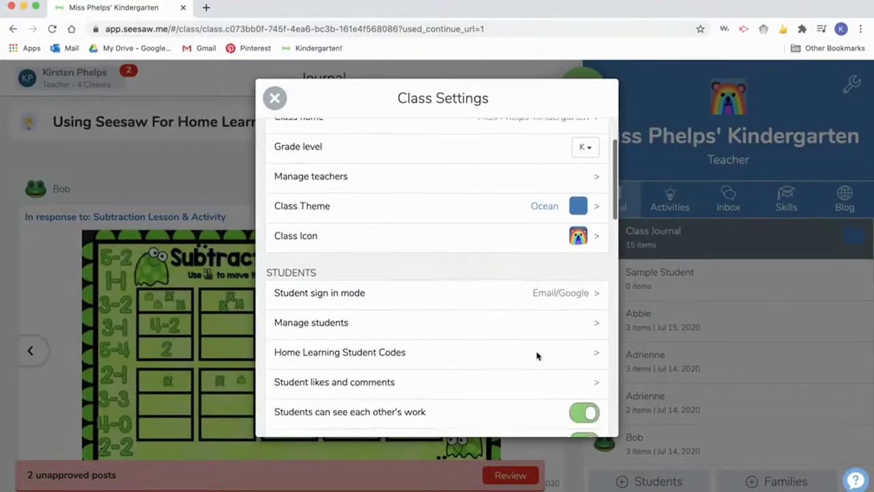
{"action": "scroll", "coordinate": [537, 355], "scroll_direction": "down", "scroll_amount": 1}
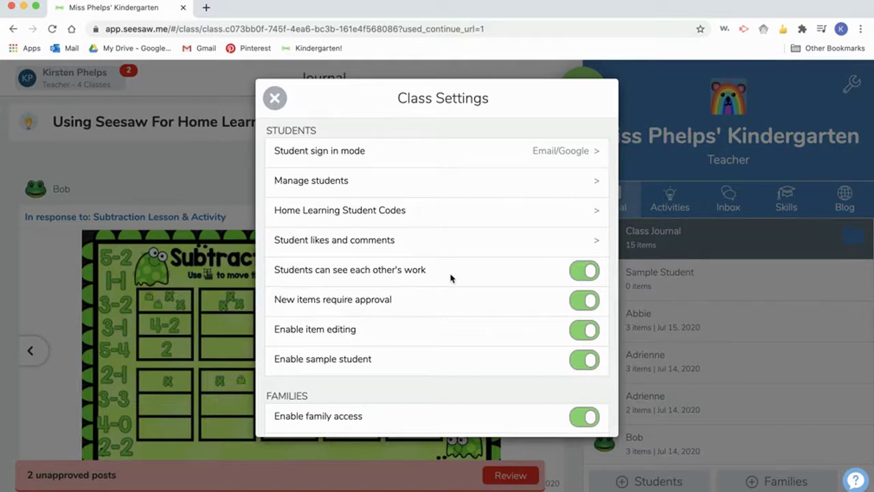
{"action": "left_click_drag", "start_coordinate": [274, 269], "coordinate": [440, 267]}
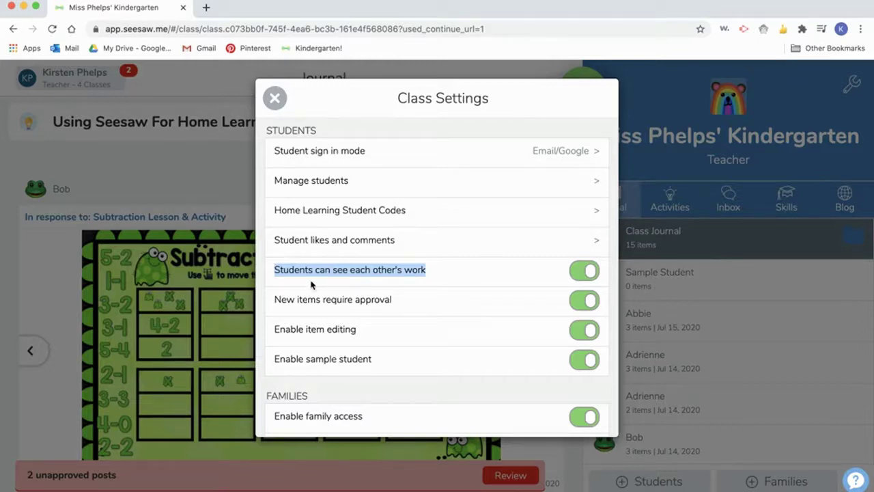
{"action": "left_click", "coordinate": [372, 275]}
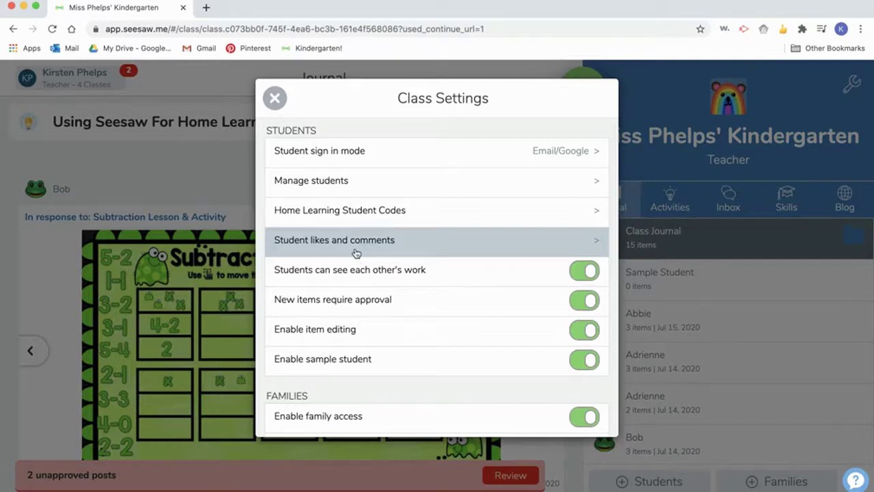
{"action": "left_click", "coordinate": [356, 253]}
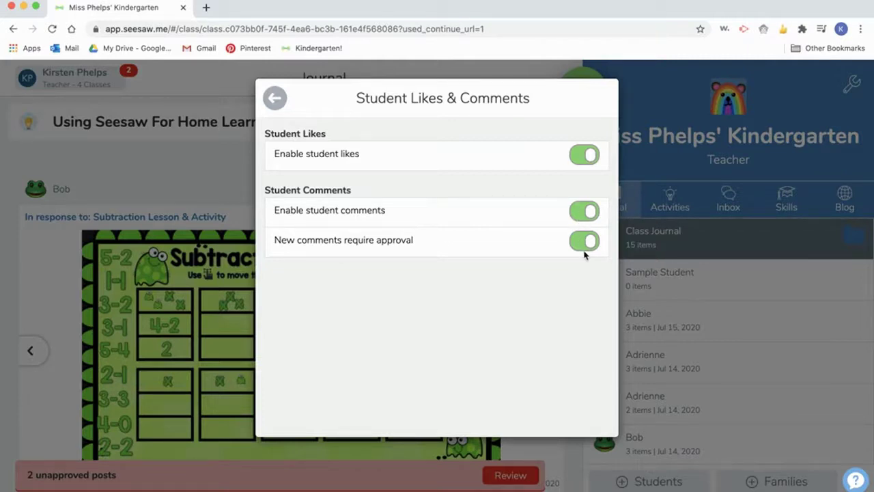
{"action": "left_click", "coordinate": [274, 99]}
Review the student settings for new item approval, item editing and the sample student.
{"action": "left_click_drag", "start_coordinate": [276, 235], "coordinate": [448, 238]}
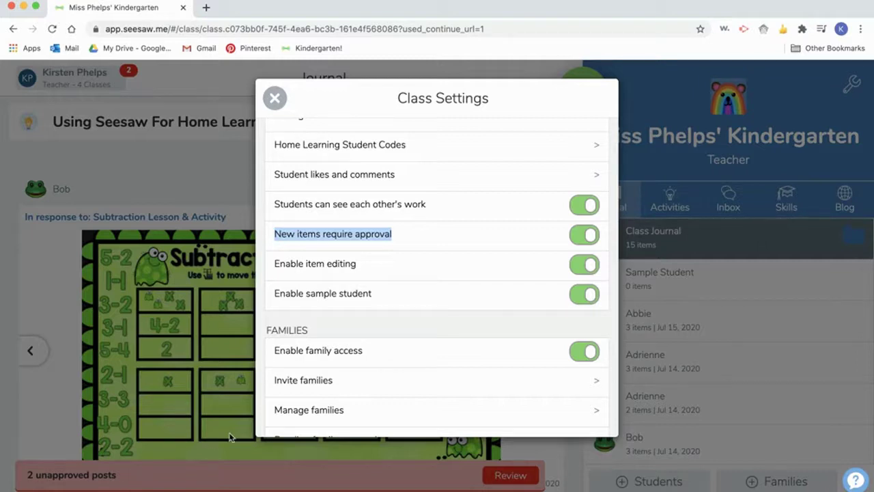
{"action": "left_click", "coordinate": [314, 265]}
{"action": "triple_click", "coordinate": [314, 265]}
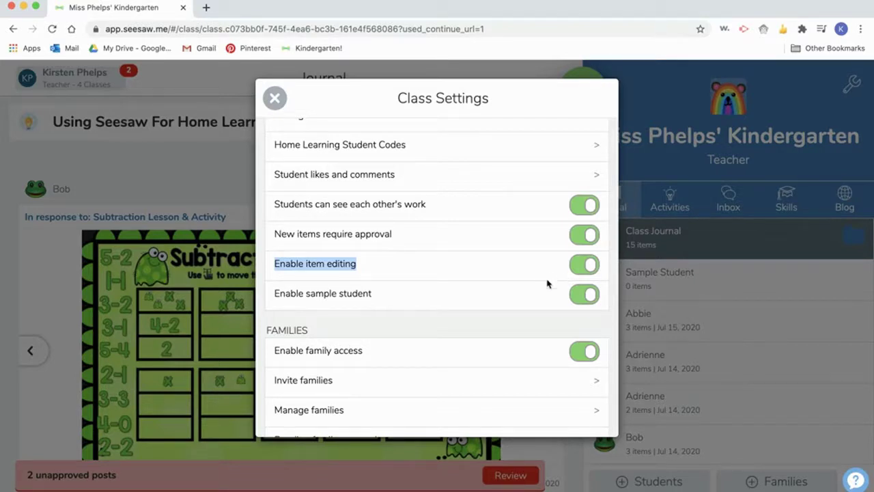
{"action": "triple_click", "coordinate": [366, 293]}
{"action": "scroll", "coordinate": [443, 307], "scroll_direction": "up", "scroll_amount": 1}
{"action": "scroll", "coordinate": [443, 307], "scroll_direction": "up", "scroll_amount": 2}
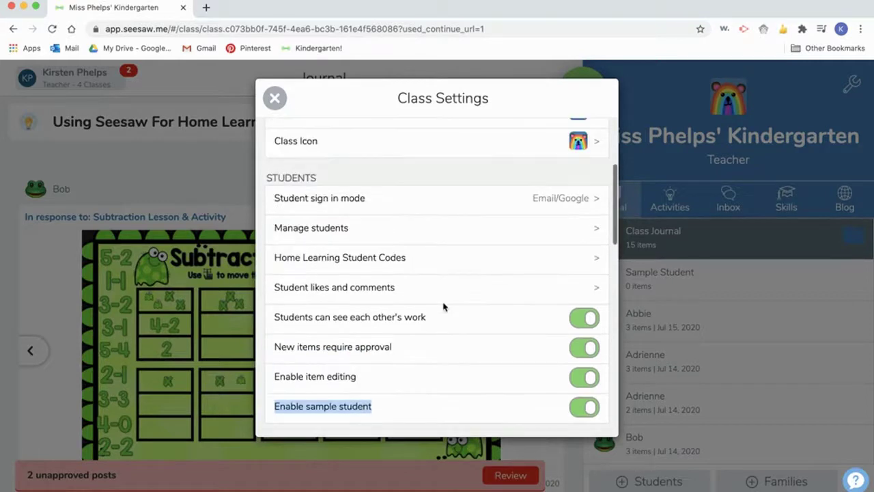
Look through the page for inviting families by email or mobile number, and return to the class journal.
{"action": "scroll", "coordinate": [442, 307], "scroll_direction": "down", "scroll_amount": 1}
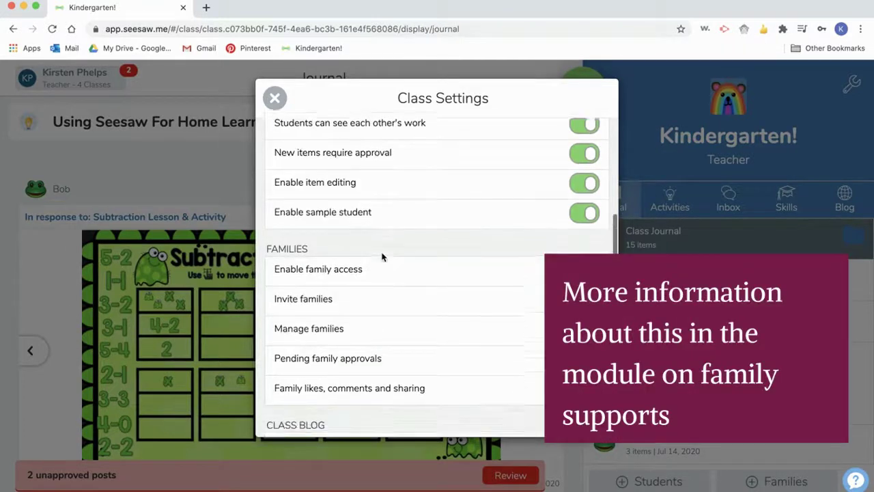
{"action": "scroll", "coordinate": [382, 256], "scroll_direction": "down", "scroll_amount": 2}
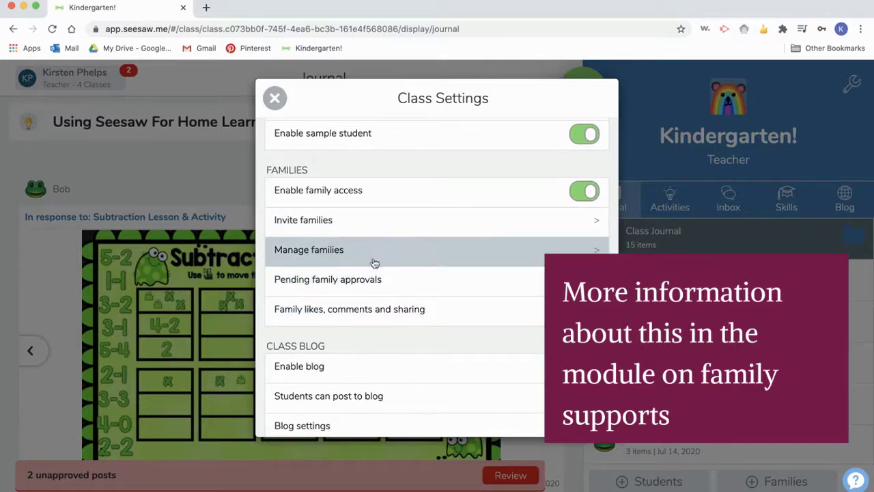
{"action": "left_click", "coordinate": [374, 234]}
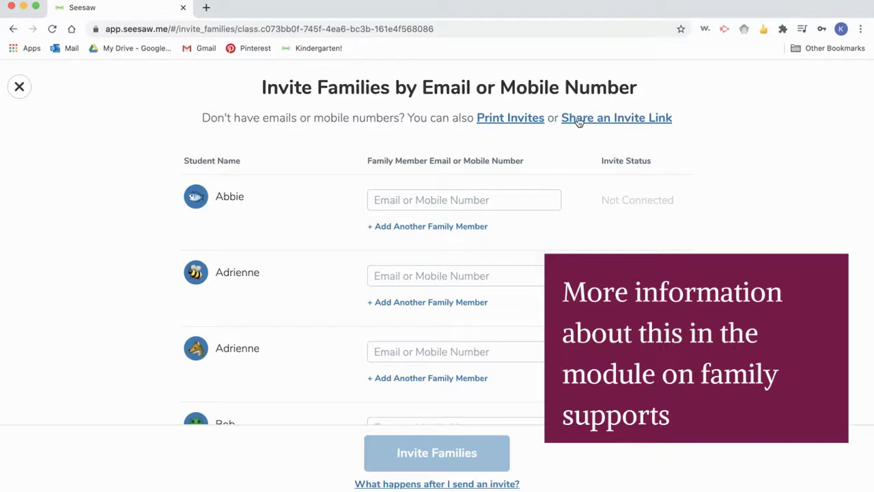
{"action": "scroll", "coordinate": [519, 189], "scroll_direction": "down", "scroll_amount": 1}
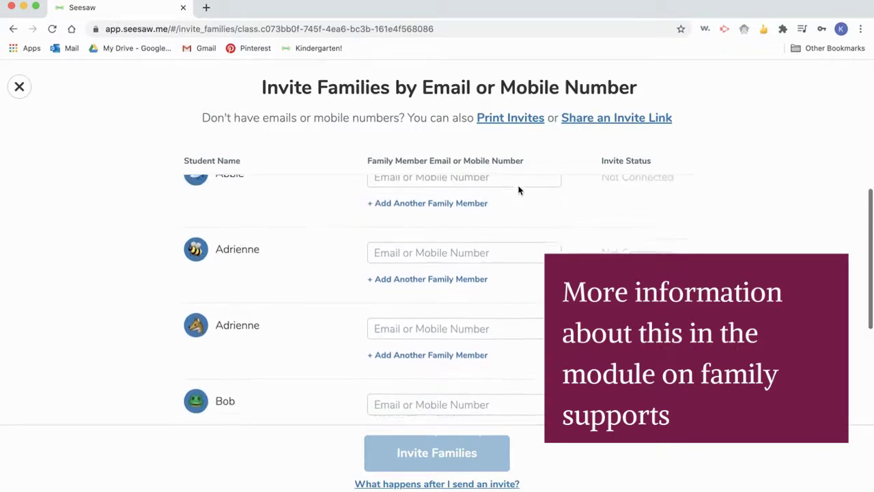
{"action": "scroll", "coordinate": [519, 190], "scroll_direction": "down", "scroll_amount": 3}
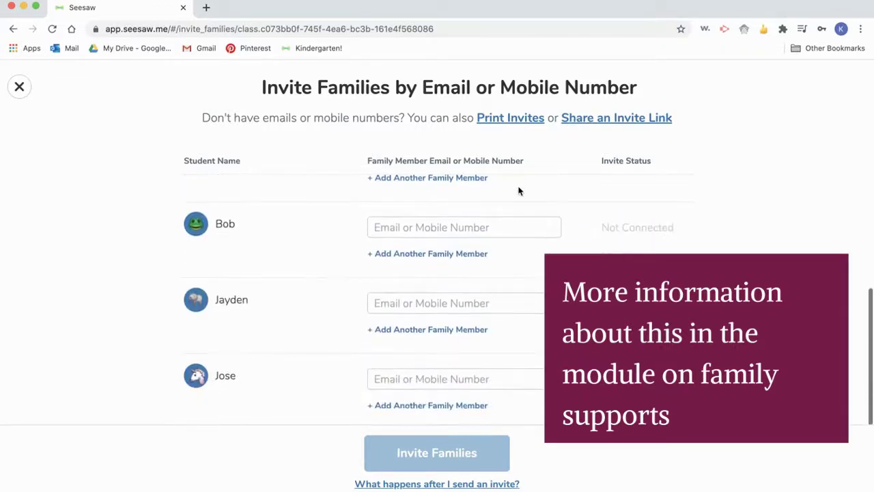
{"action": "scroll", "coordinate": [519, 191], "scroll_direction": "up", "scroll_amount": 4}
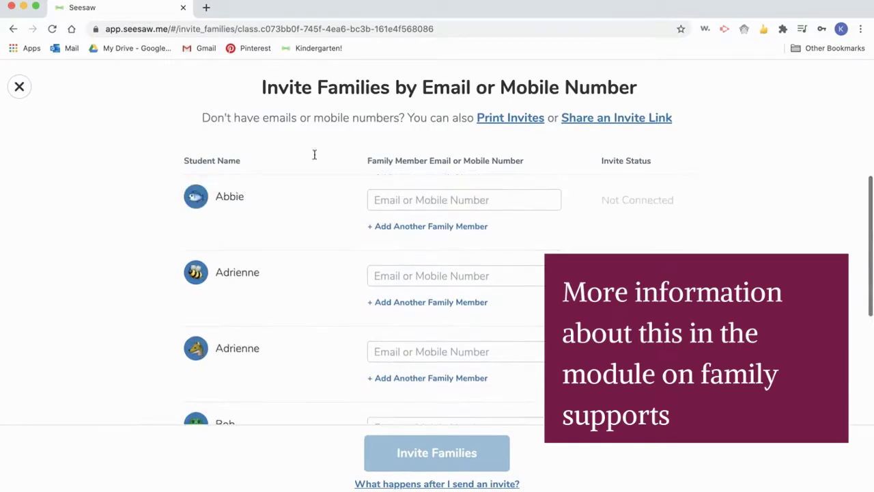
{"action": "left_click", "coordinate": [20, 86]}
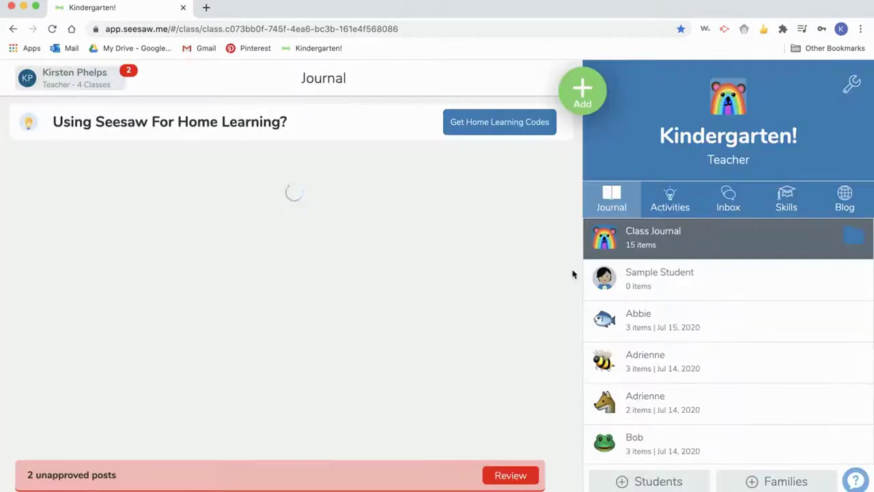
Check the students' family connections in the class settings, and open the family likes, comments and sharing options.
{"action": "left_click", "coordinate": [850, 80]}
{"action": "scroll", "coordinate": [410, 273], "scroll_direction": "down", "scroll_amount": 10}
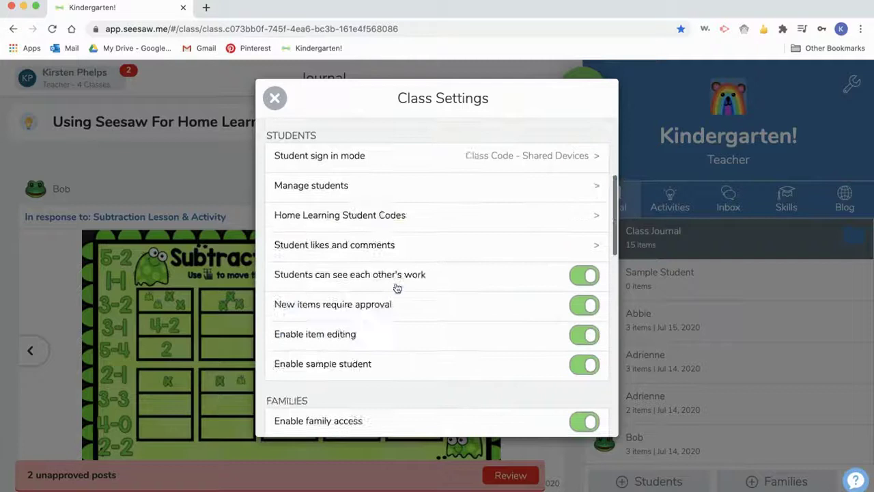
{"action": "scroll", "coordinate": [396, 288], "scroll_direction": "down", "scroll_amount": 1}
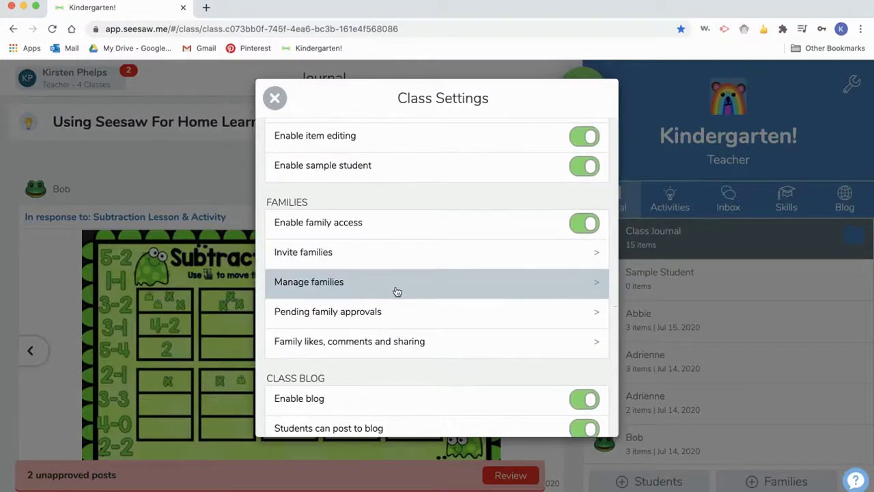
{"action": "left_click", "coordinate": [397, 291]}
{"action": "scroll", "coordinate": [405, 291], "scroll_direction": "down", "scroll_amount": 1}
{"action": "scroll", "coordinate": [414, 301], "scroll_direction": "up", "scroll_amount": 1}
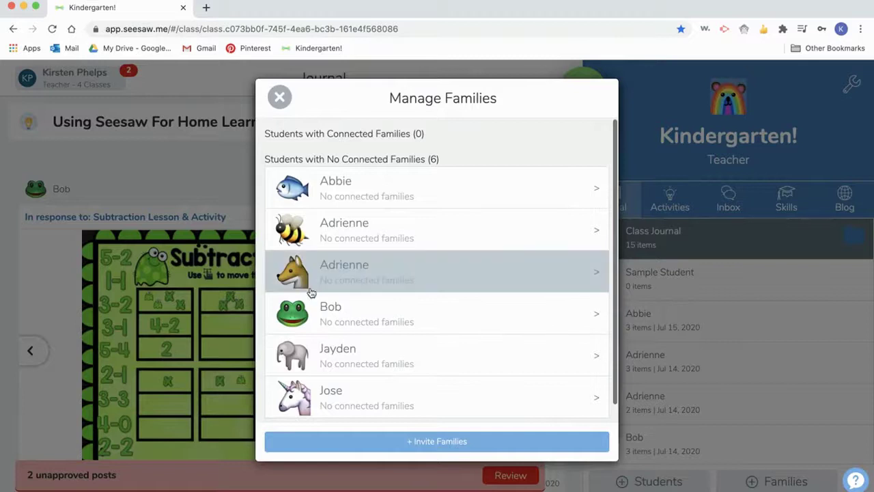
{"action": "left_click", "coordinate": [279, 97]}
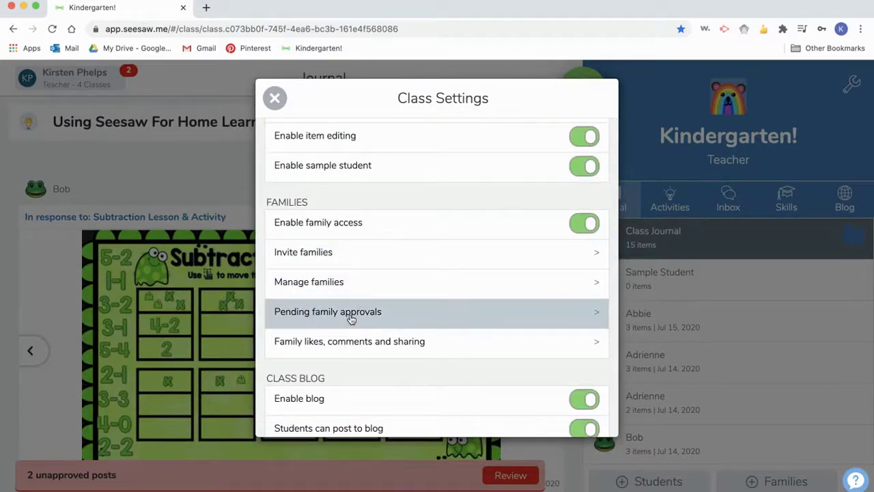
{"action": "left_click", "coordinate": [400, 353]}
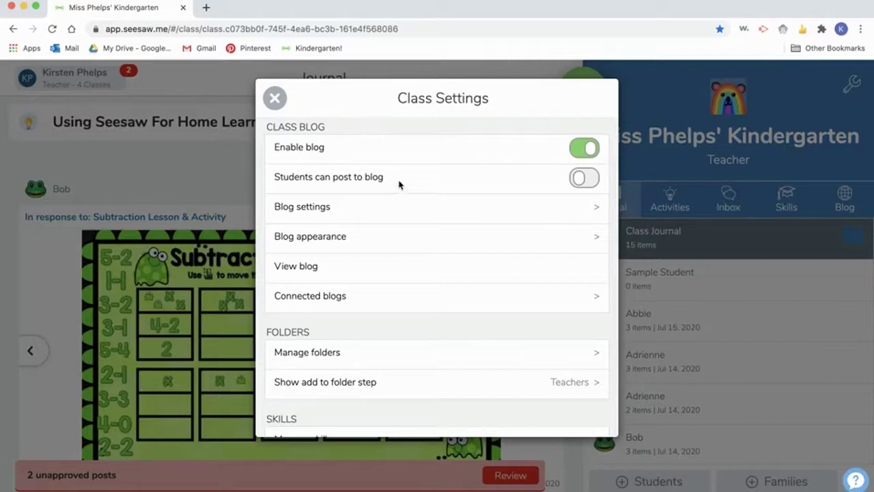
Review the class blog settings for folders, comments and password protection, and look over the remaining blog options.
{"action": "left_click", "coordinate": [358, 204]}
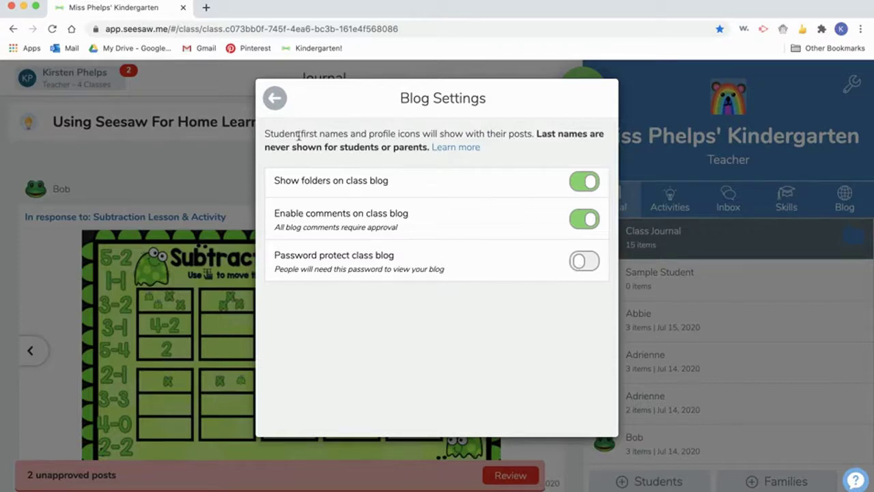
{"action": "left_click", "coordinate": [275, 98]}
{"action": "scroll", "coordinate": [380, 294], "scroll_direction": "down", "scroll_amount": 3}
{"action": "scroll", "coordinate": [380, 293], "scroll_direction": "down", "scroll_amount": 10}
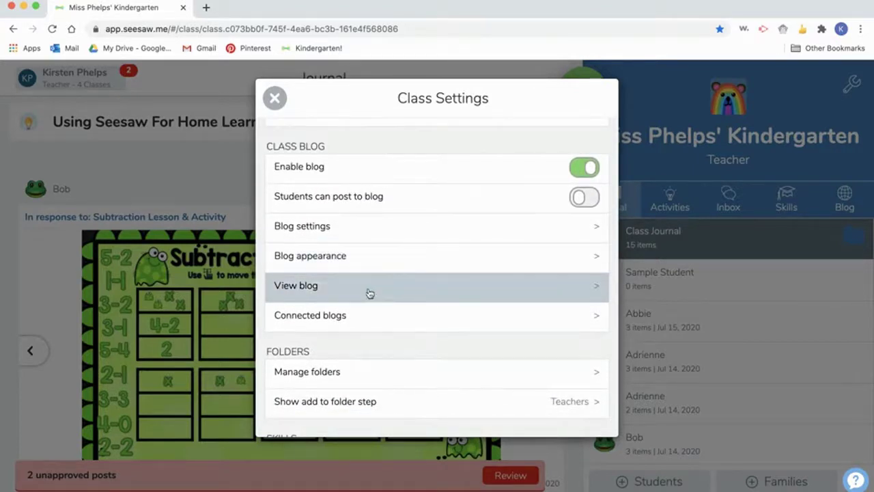
{"action": "scroll", "coordinate": [365, 305], "scroll_direction": "down", "scroll_amount": 1}
{"action": "scroll", "coordinate": [364, 304], "scroll_direction": "up", "scroll_amount": 3}
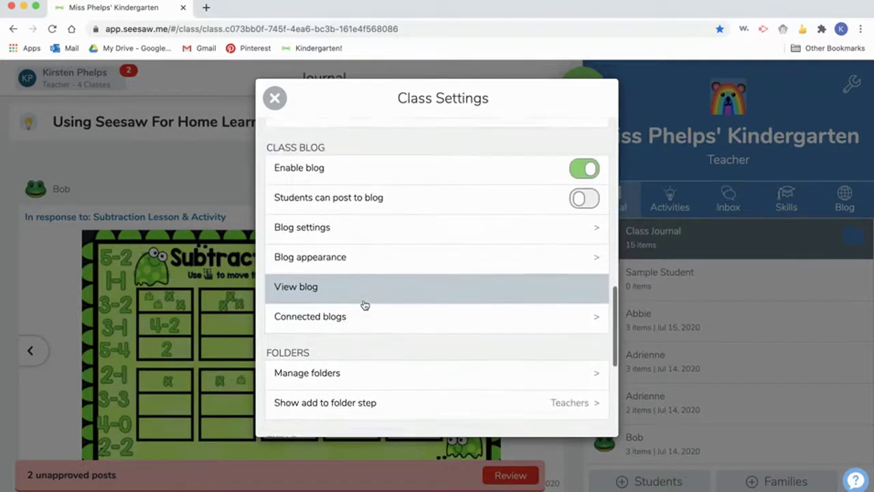
{"action": "scroll", "coordinate": [364, 304], "scroll_direction": "down", "scroll_amount": 1}
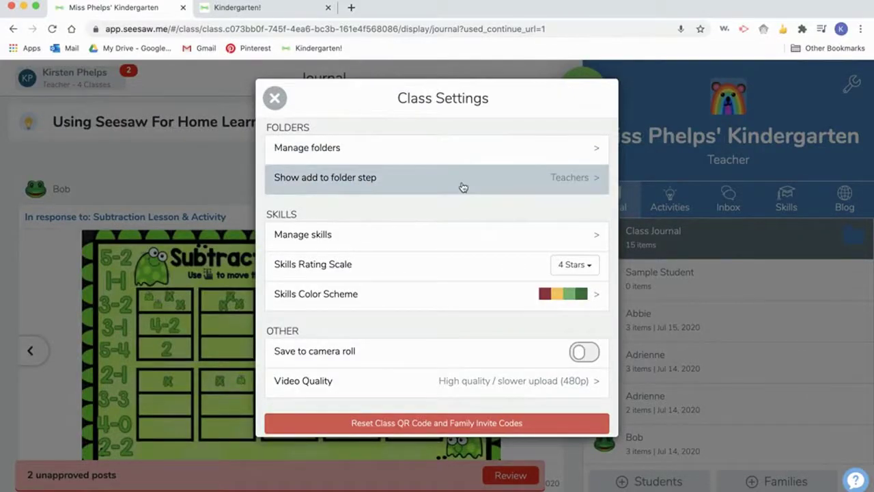
View who can be shown the add to folder step, and open the list of class folders.
{"action": "left_click", "coordinate": [463, 187]}
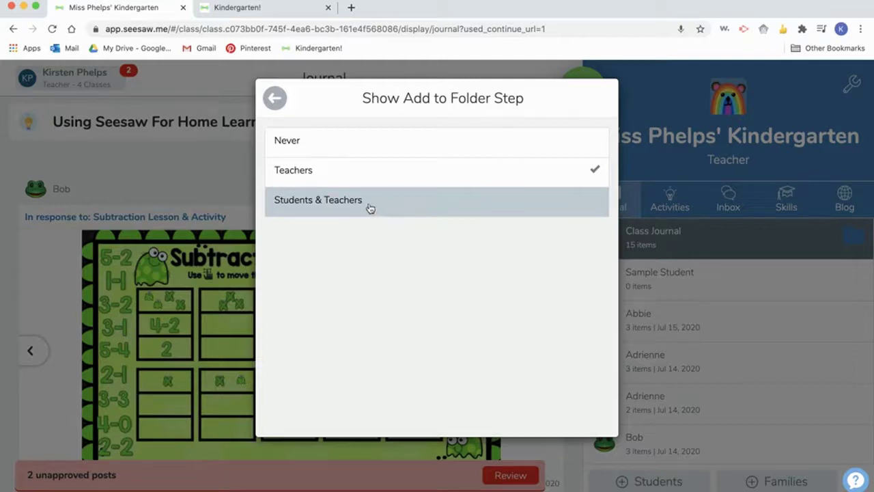
{"action": "left_click", "coordinate": [278, 106]}
{"action": "scroll", "coordinate": [342, 296], "scroll_direction": "down", "scroll_amount": 10}
{"action": "scroll", "coordinate": [343, 296], "scroll_direction": "down", "scroll_amount": 5}
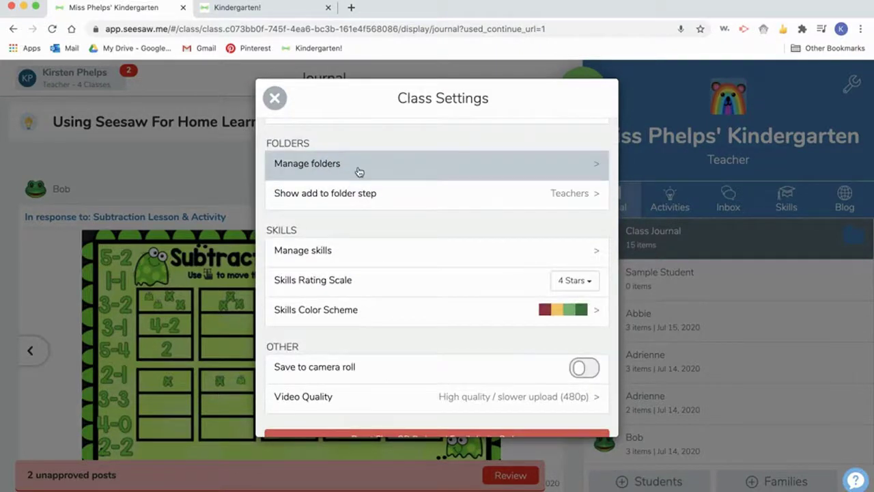
{"action": "left_click", "coordinate": [359, 171]}
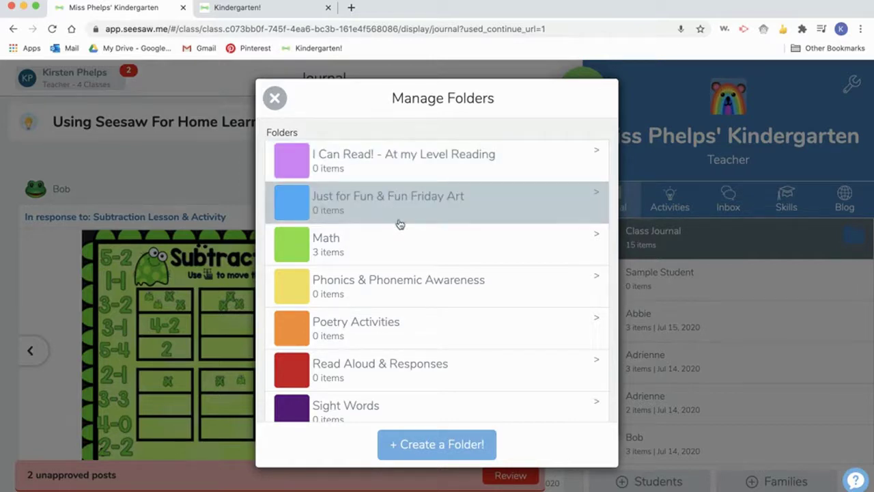
Look through the class folders, return to the class journal, and check the folder label on the newest post.
{"action": "scroll", "coordinate": [401, 259], "scroll_direction": "down", "scroll_amount": 1}
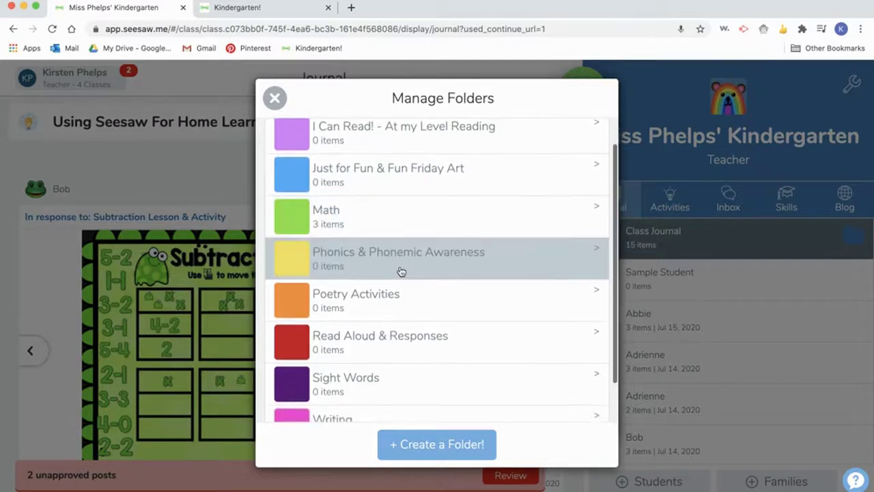
{"action": "scroll", "coordinate": [401, 272], "scroll_direction": "down", "scroll_amount": 2}
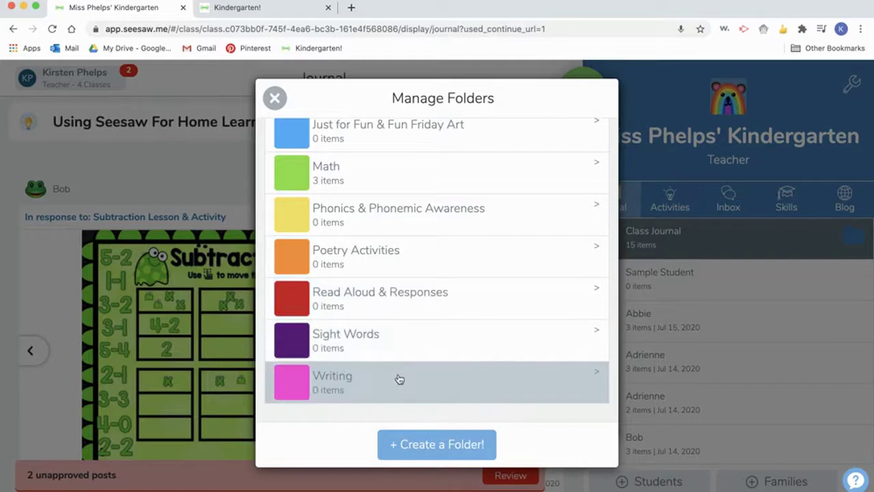
{"action": "left_click", "coordinate": [275, 99]}
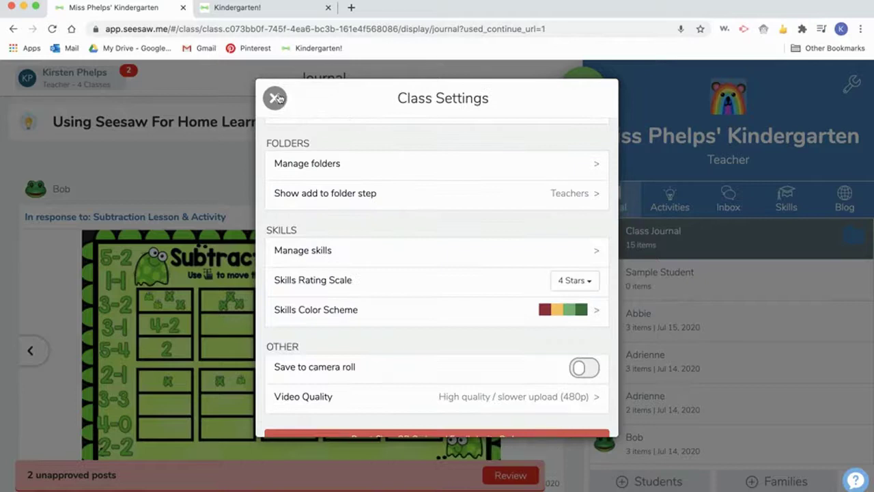
{"action": "left_click", "coordinate": [275, 99]}
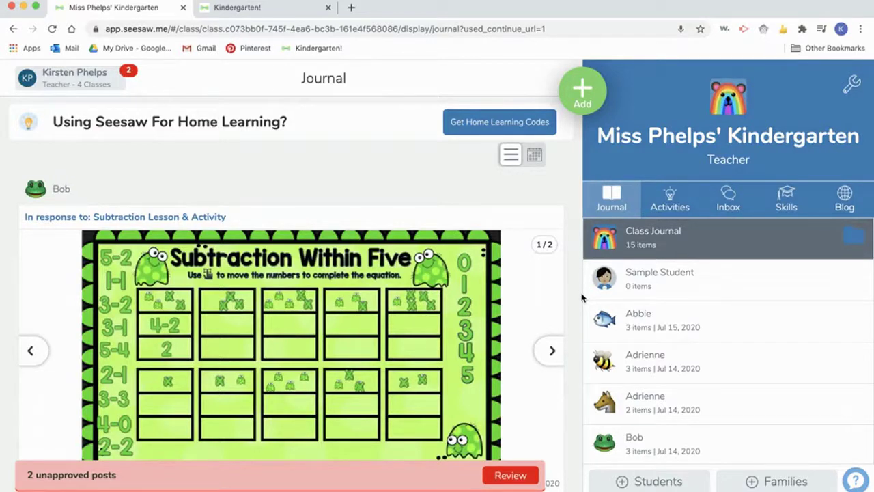
{"action": "scroll", "coordinate": [230, 284], "scroll_direction": "down", "scroll_amount": 2}
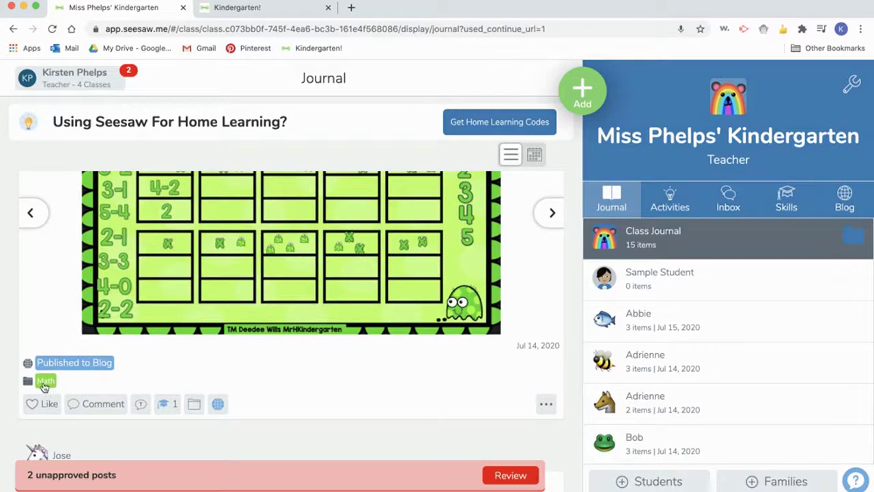
{"action": "scroll", "coordinate": [43, 386], "scroll_direction": "up", "scroll_amount": 2}
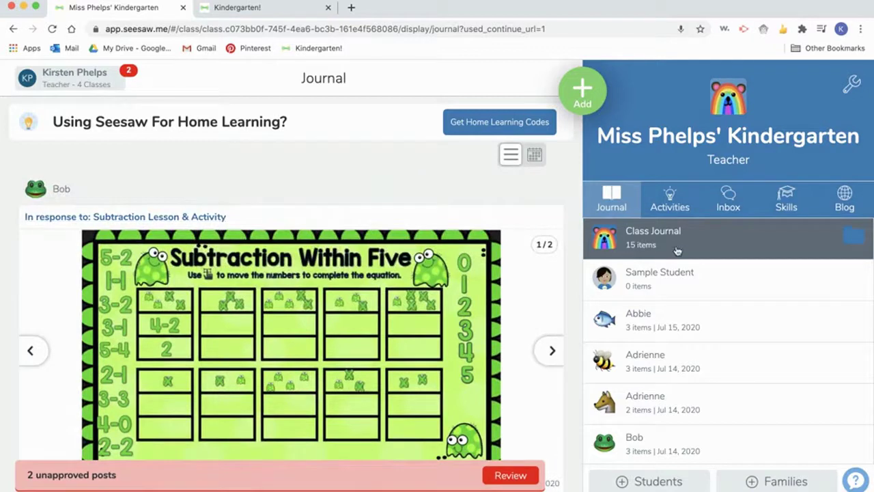
View the Math and Sight Words folders in the journal of the student with the fish icon.
{"action": "left_click", "coordinate": [653, 333]}
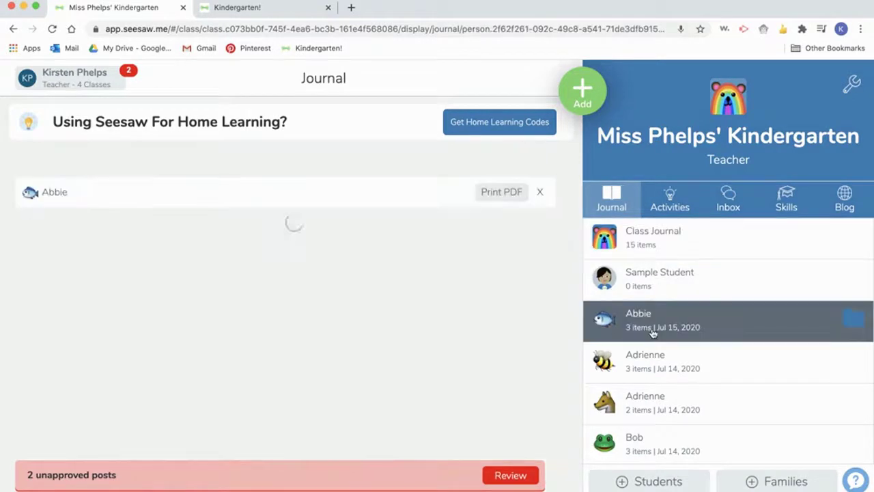
{"action": "left_click", "coordinate": [851, 318]}
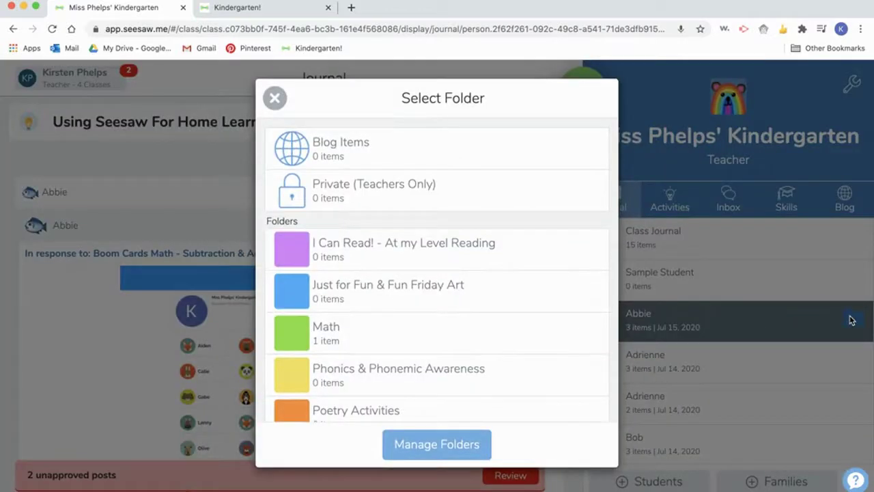
{"action": "left_click", "coordinate": [405, 315]}
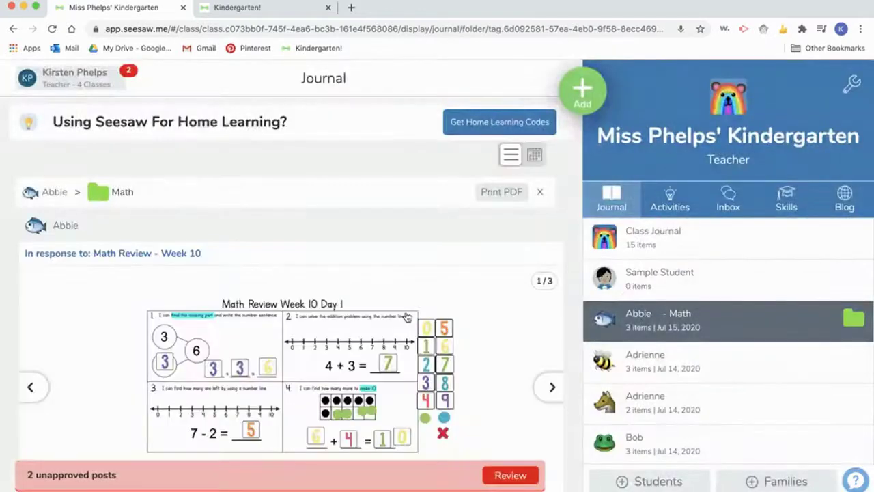
{"action": "scroll", "coordinate": [406, 315], "scroll_direction": "down", "scroll_amount": 3}
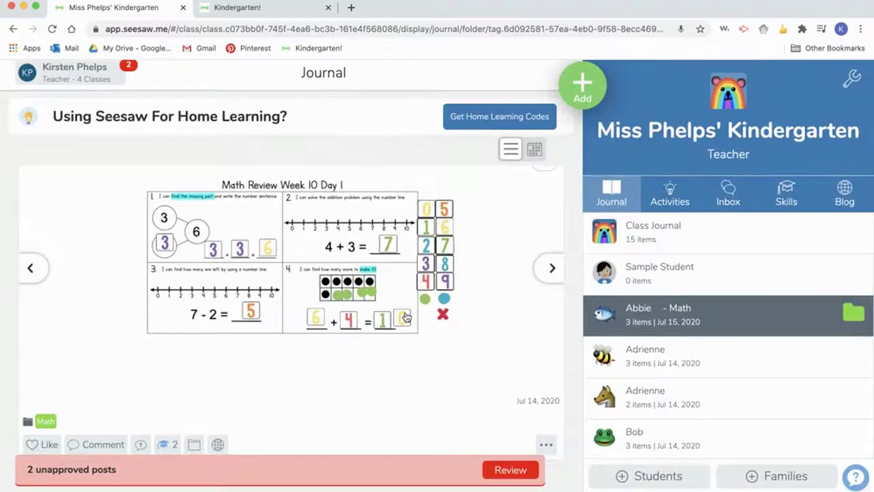
{"action": "scroll", "coordinate": [406, 315], "scroll_direction": "up", "scroll_amount": 2}
{"action": "left_click", "coordinate": [850, 318]}
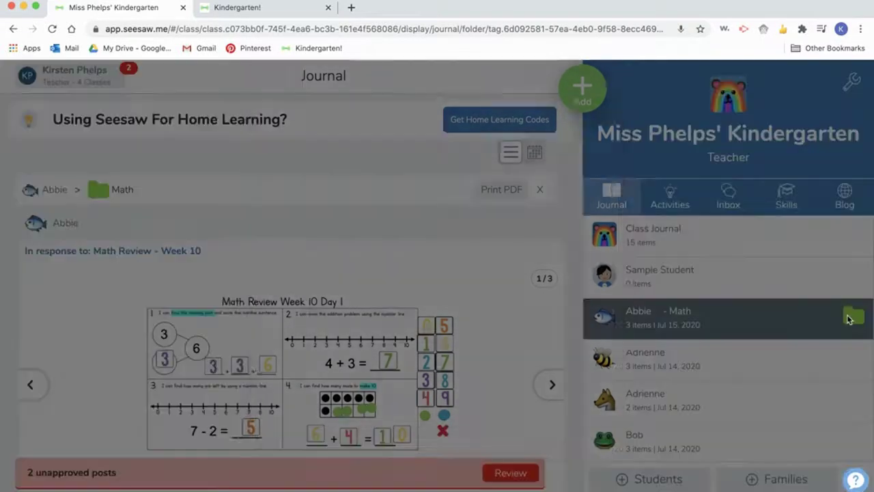
{"action": "scroll", "coordinate": [382, 353], "scroll_direction": "down", "scroll_amount": 3}
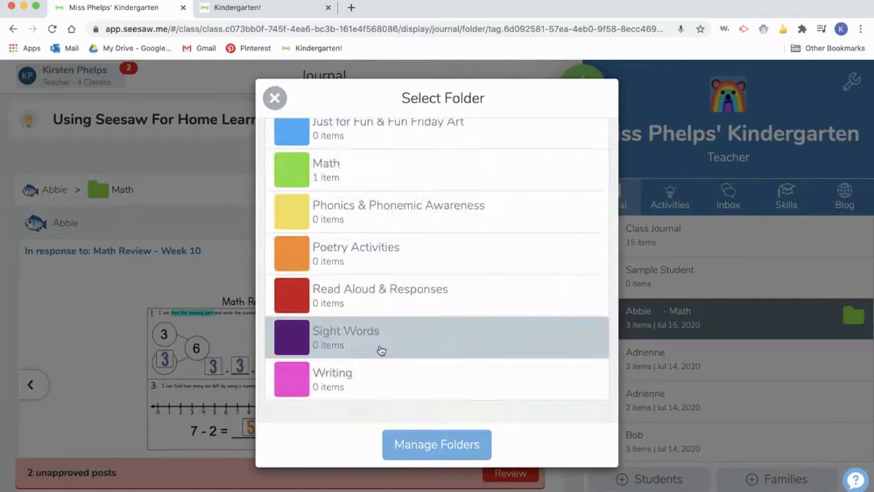
{"action": "left_click", "coordinate": [381, 350]}
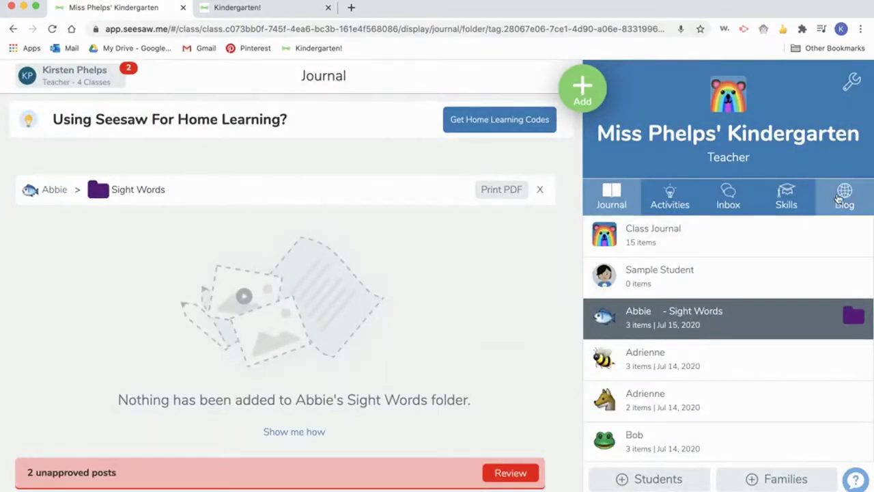
Look through the folders of the class journal, view the whole class's Math posts, and clear the folder filter.
{"action": "left_click", "coordinate": [638, 249]}
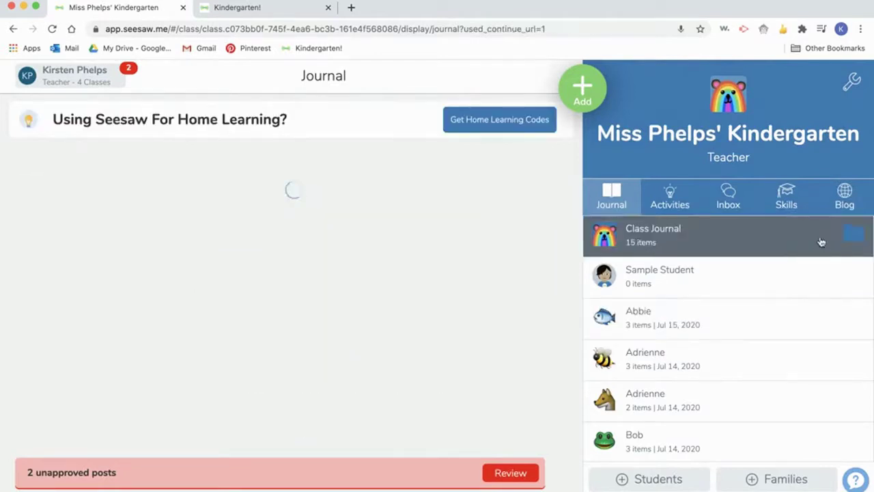
{"action": "left_click", "coordinate": [851, 234]}
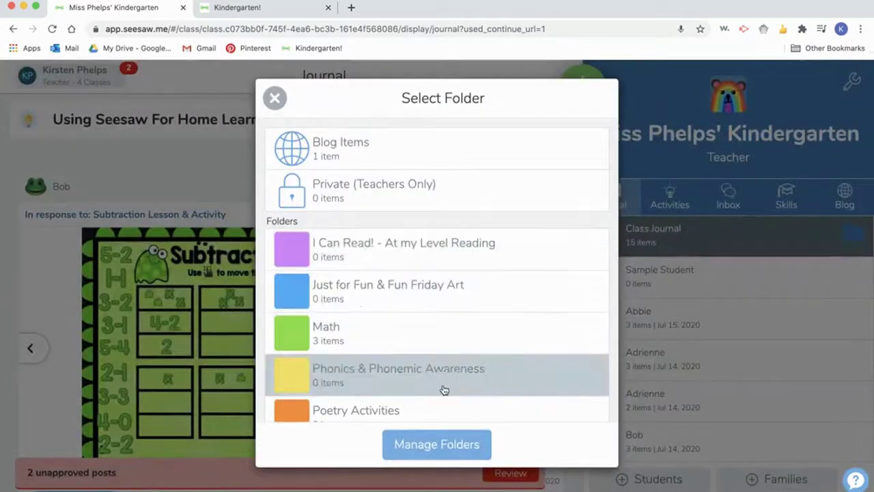
{"action": "scroll", "coordinate": [318, 198], "scroll_direction": "down", "scroll_amount": 5}
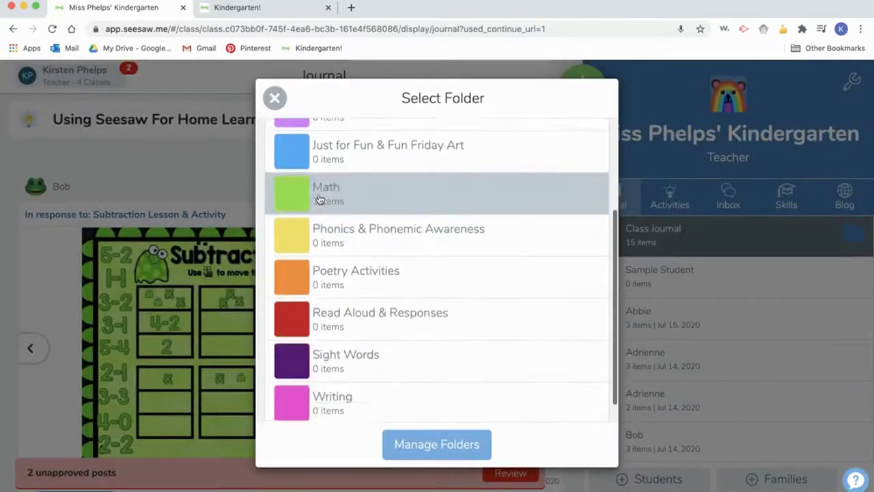
{"action": "left_click", "coordinate": [274, 98]}
{"action": "scroll", "coordinate": [429, 202], "scroll_direction": "down", "scroll_amount": 3}
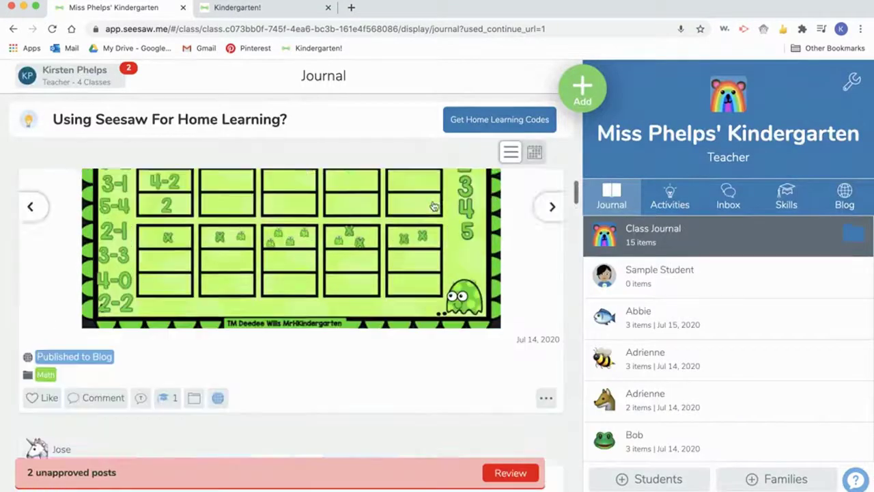
{"action": "left_click", "coordinate": [46, 319]}
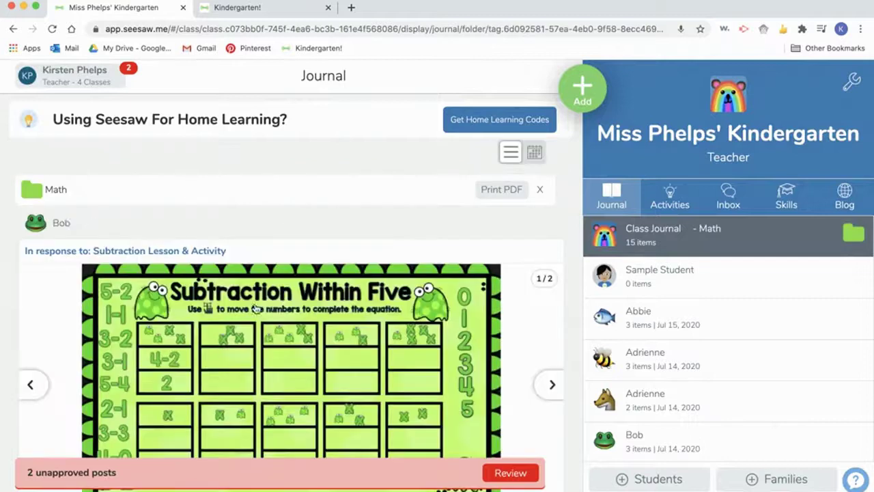
{"action": "scroll", "coordinate": [47, 281], "scroll_direction": "down", "scroll_amount": 10}
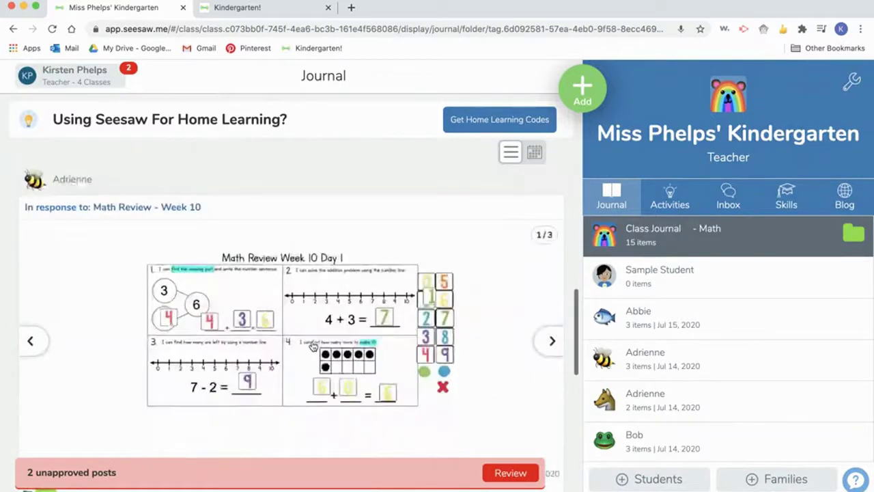
{"action": "left_click", "coordinate": [853, 233]}
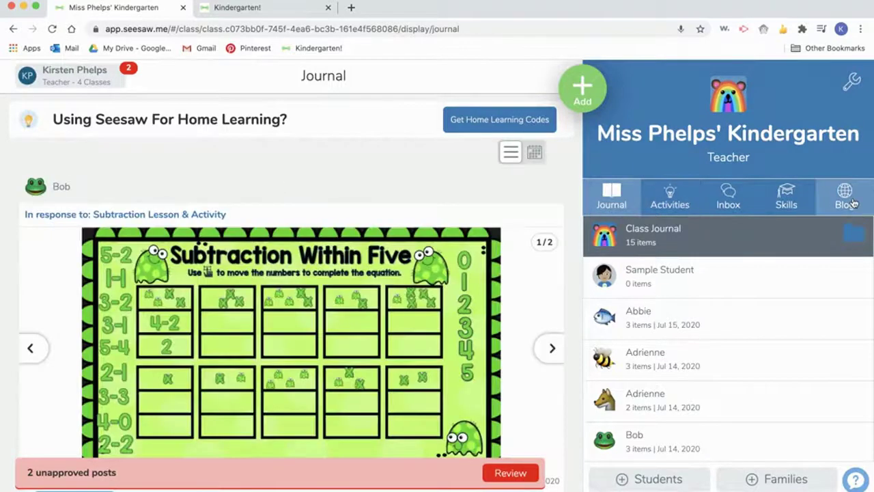
Check which folders are available on the class blog and return to the class journal.
{"action": "left_click", "coordinate": [846, 198]}
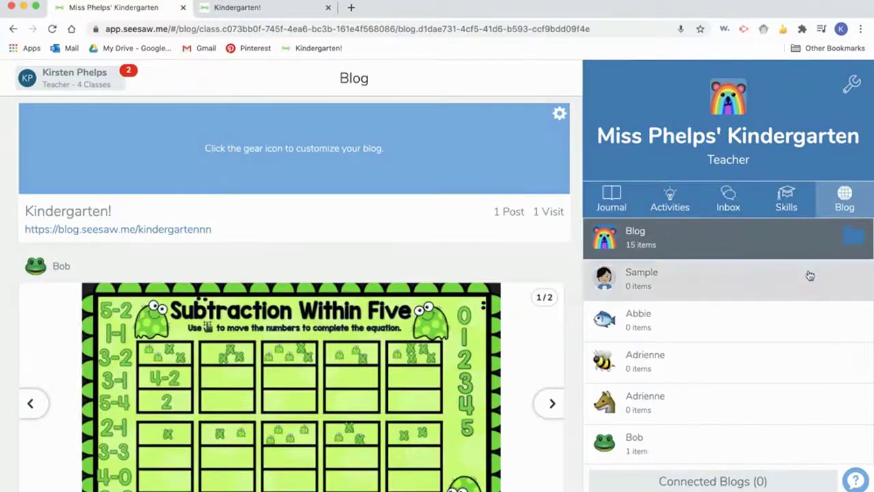
{"action": "left_click", "coordinate": [851, 235]}
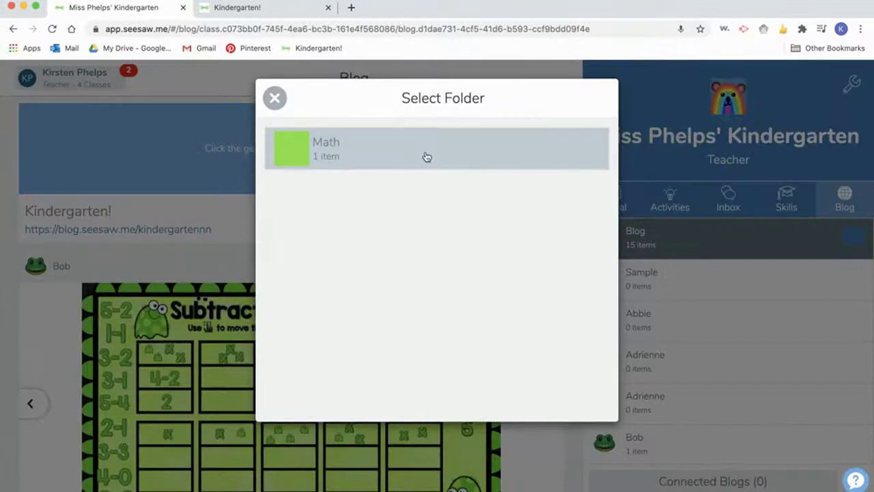
{"action": "left_click", "coordinate": [275, 98]}
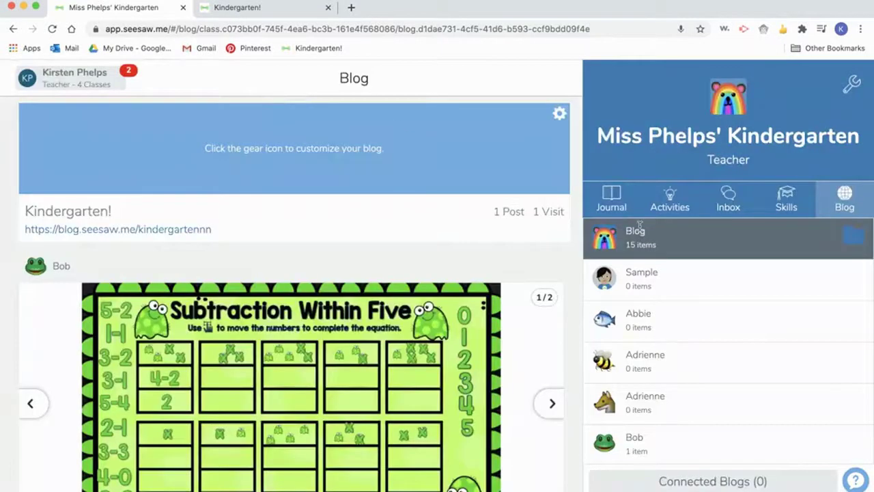
{"action": "left_click", "coordinate": [613, 199]}
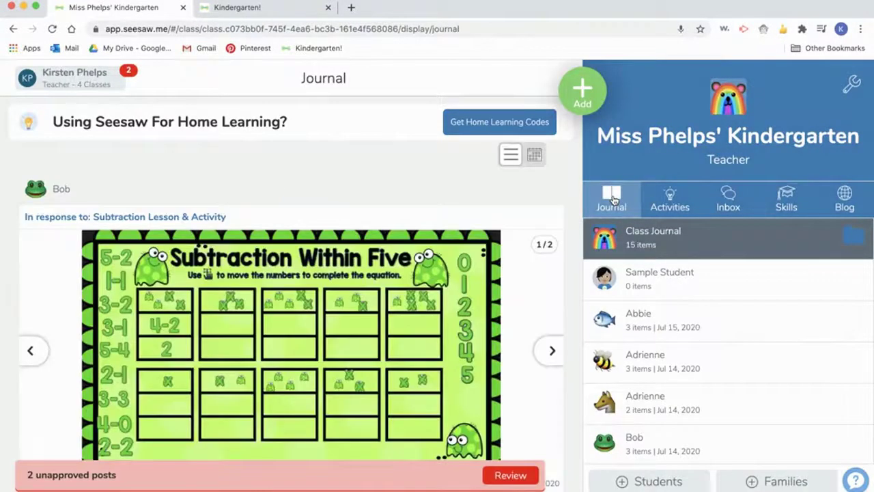
{"action": "scroll", "coordinate": [460, 342], "scroll_direction": "down", "scroll_amount": 8}
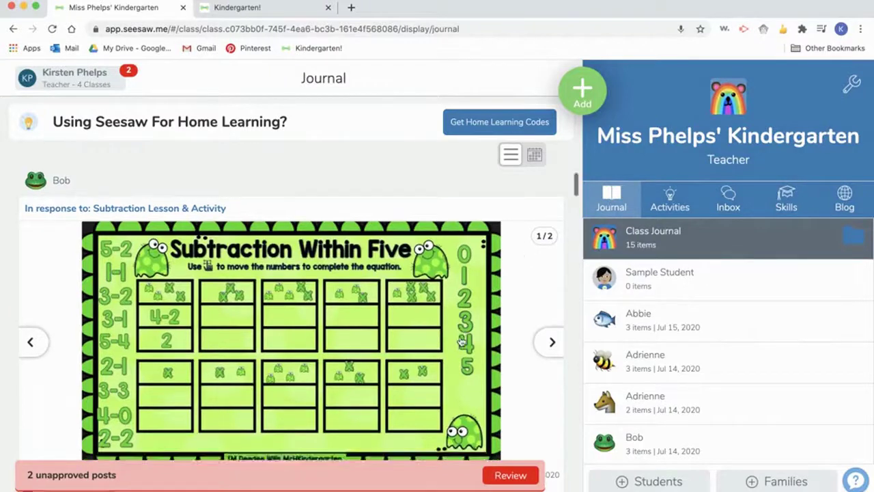
{"action": "scroll", "coordinate": [461, 341], "scroll_direction": "up", "scroll_amount": 5}
{"action": "scroll", "coordinate": [462, 341], "scroll_direction": "up", "scroll_amount": 3}
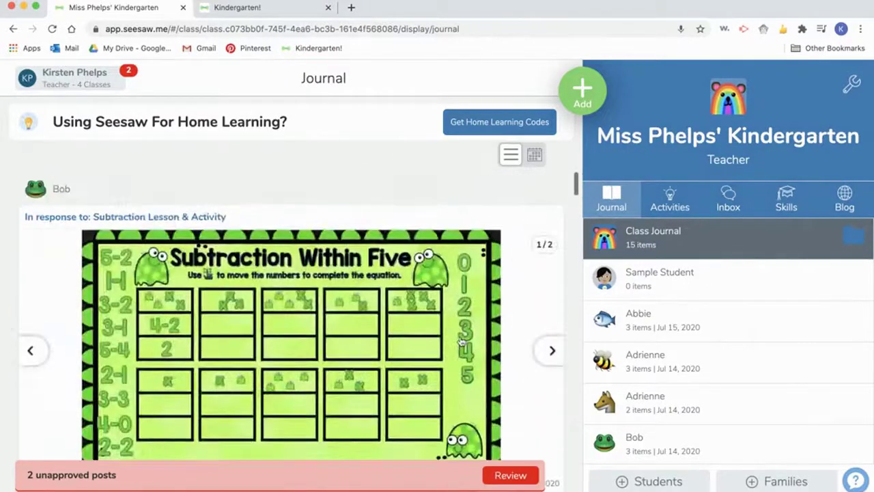
{"action": "scroll", "coordinate": [461, 341], "scroll_direction": "down", "scroll_amount": 1}
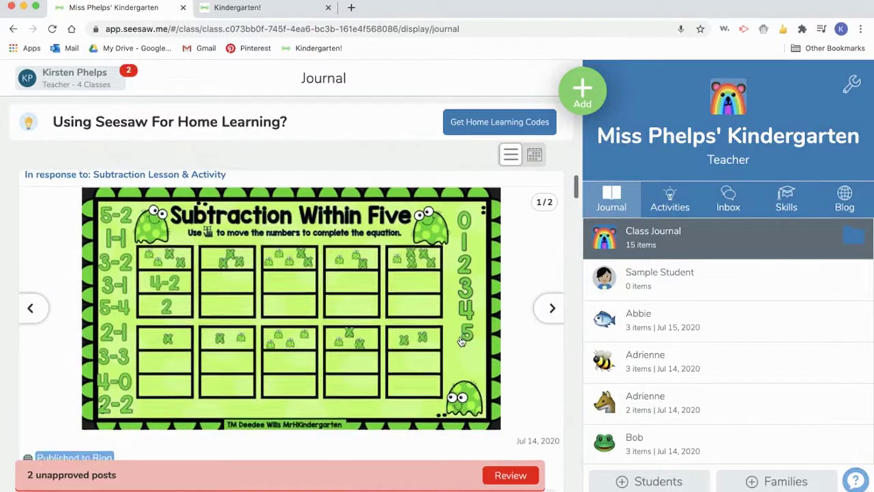
{"action": "scroll", "coordinate": [768, 343], "scroll_direction": "down", "scroll_amount": 1}
{"action": "scroll", "coordinate": [766, 343], "scroll_direction": "up", "scroll_amount": 2}
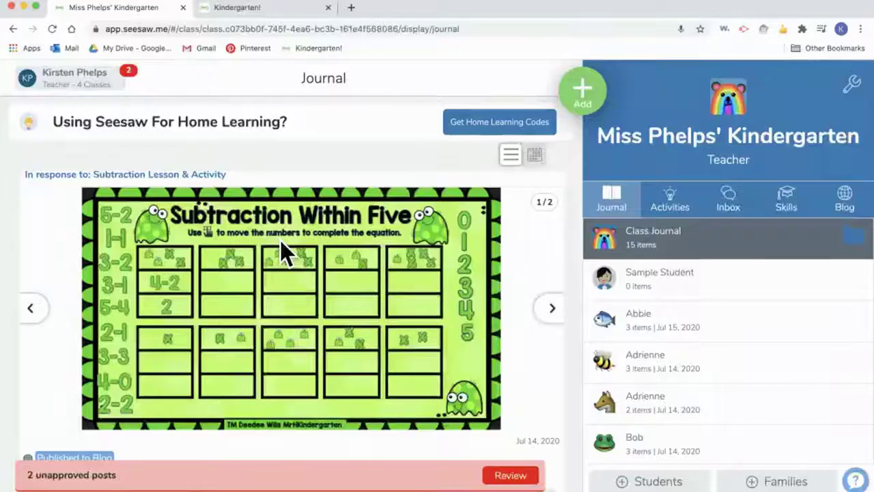
Add the journal post responding to Sight Word Quick Check! - Green List to the Sight Words folder.
{"action": "scroll", "coordinate": [333, 370], "scroll_direction": "down", "scroll_amount": 1}
{"action": "scroll", "coordinate": [333, 369], "scroll_direction": "down", "scroll_amount": 10}
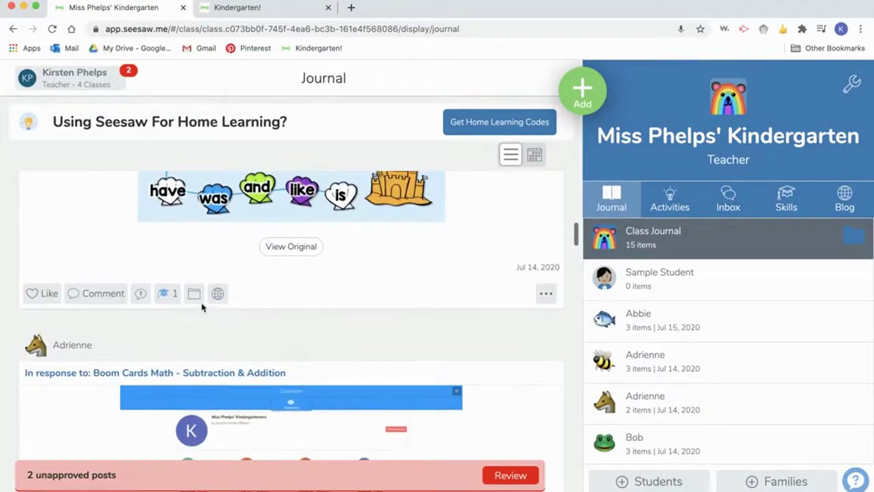
{"action": "scroll", "coordinate": [196, 298], "scroll_direction": "up", "scroll_amount": 5}
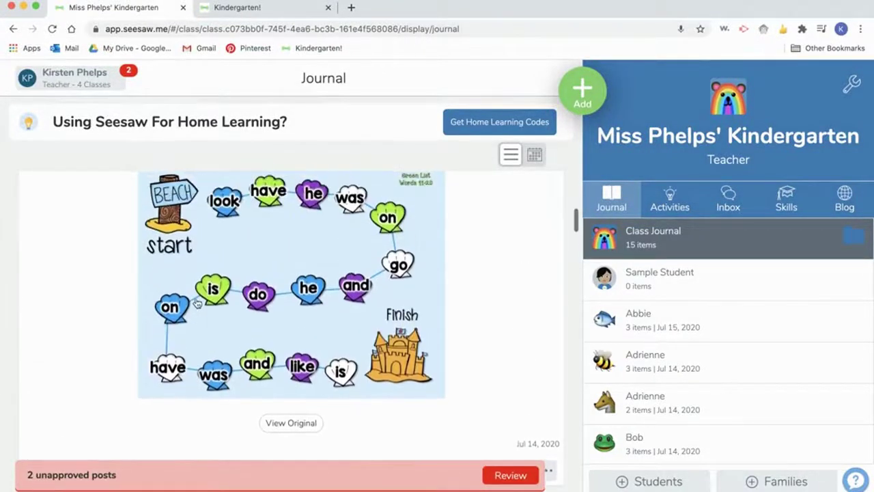
{"action": "scroll", "coordinate": [196, 303], "scroll_direction": "down", "scroll_amount": 3}
{"action": "left_click", "coordinate": [194, 363]}
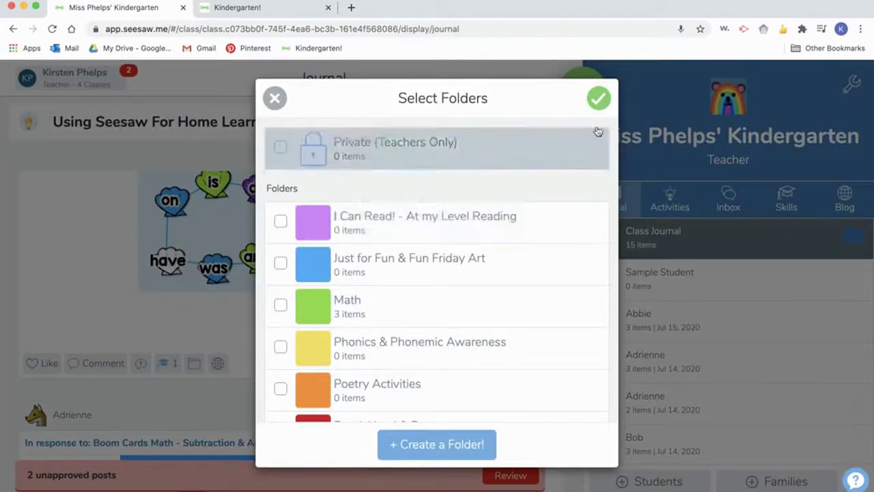
{"action": "scroll", "coordinate": [390, 358], "scroll_direction": "down", "scroll_amount": 3}
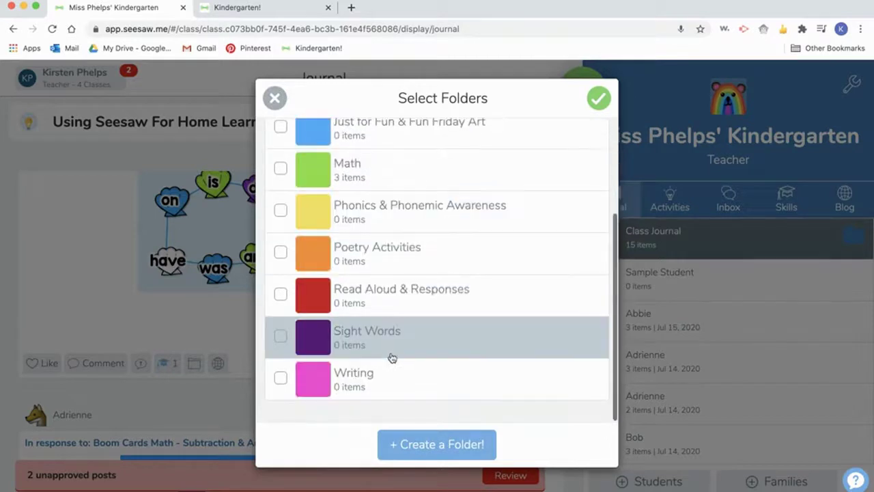
{"action": "left_click", "coordinate": [385, 347]}
{"action": "left_click", "coordinate": [598, 98]}
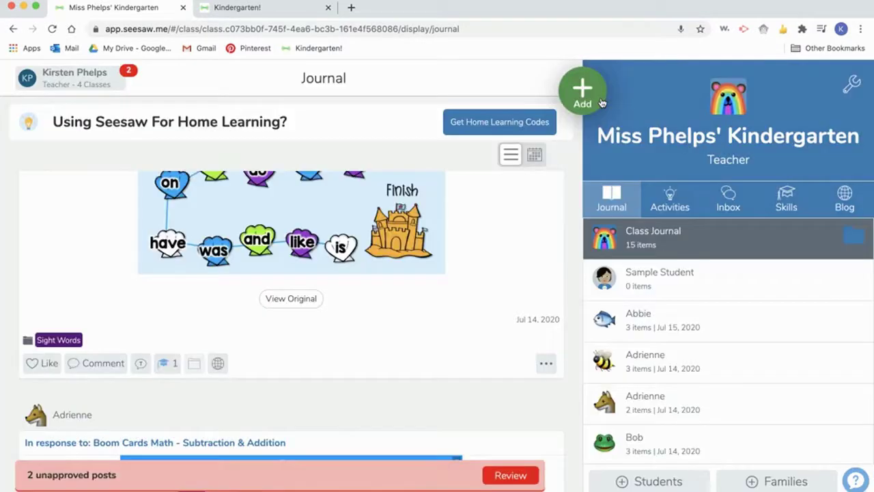
Look over the sight word post in the journal and open the activities assigned to the class.
{"action": "scroll", "coordinate": [360, 342], "scroll_direction": "down", "scroll_amount": 3}
{"action": "scroll", "coordinate": [362, 341], "scroll_direction": "down", "scroll_amount": 2}
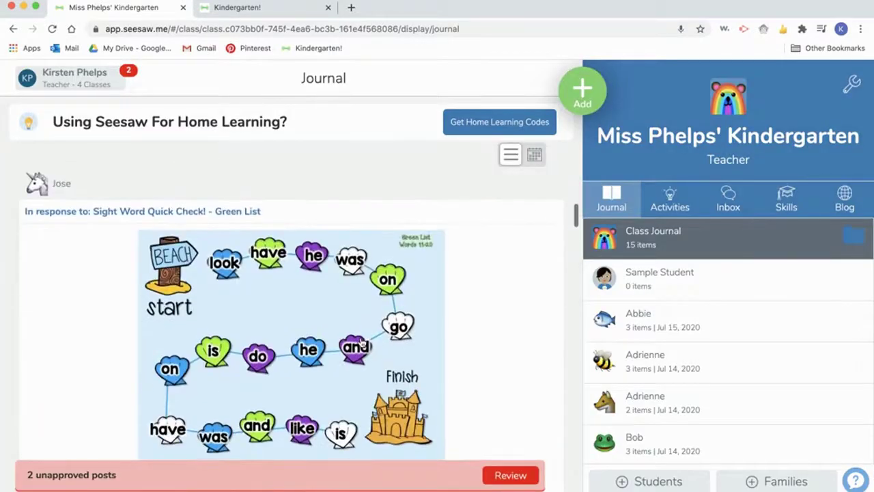
{"action": "left_click", "coordinate": [669, 204]}
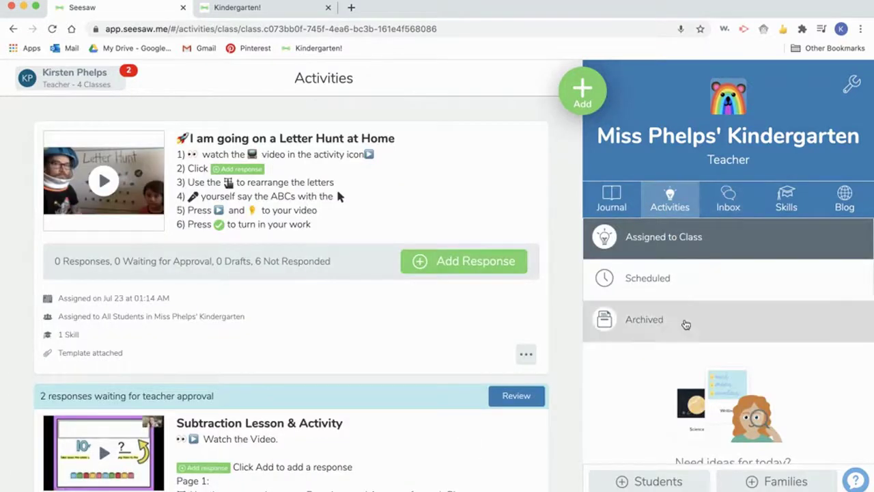
Choose the Letter Hunt at Home activity from My Library for the Kindergarten class and file it in the Phonics & Phonemic Awareness folder.
{"action": "scroll", "coordinate": [683, 326], "scroll_direction": "down", "scroll_amount": 2}
{"action": "left_click", "coordinate": [582, 92]}
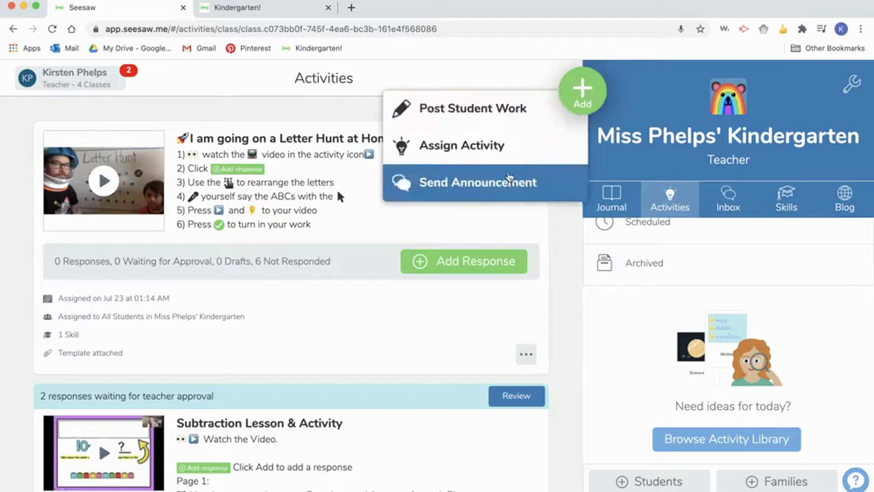
{"action": "left_click", "coordinate": [459, 144]}
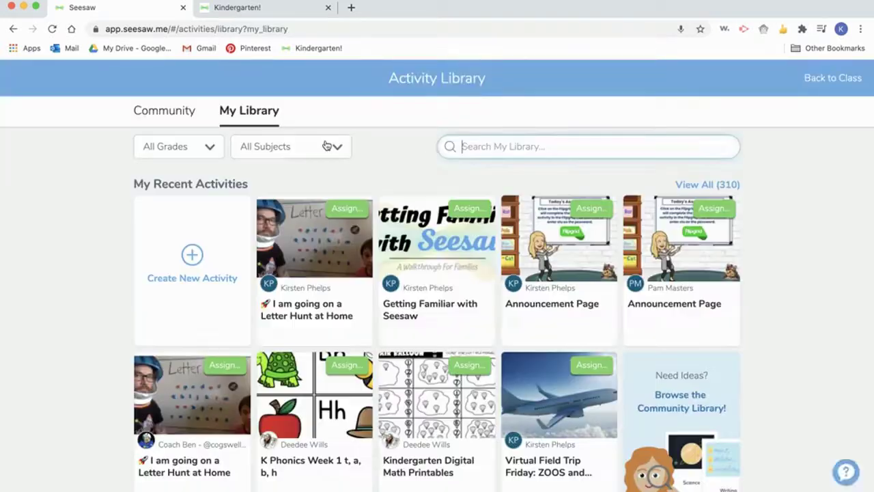
{"action": "left_click", "coordinate": [345, 209]}
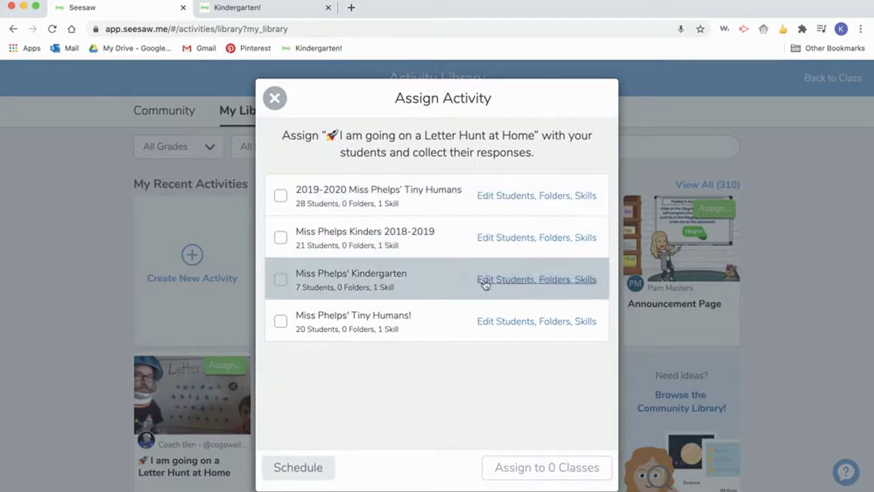
{"action": "left_click", "coordinate": [550, 279]}
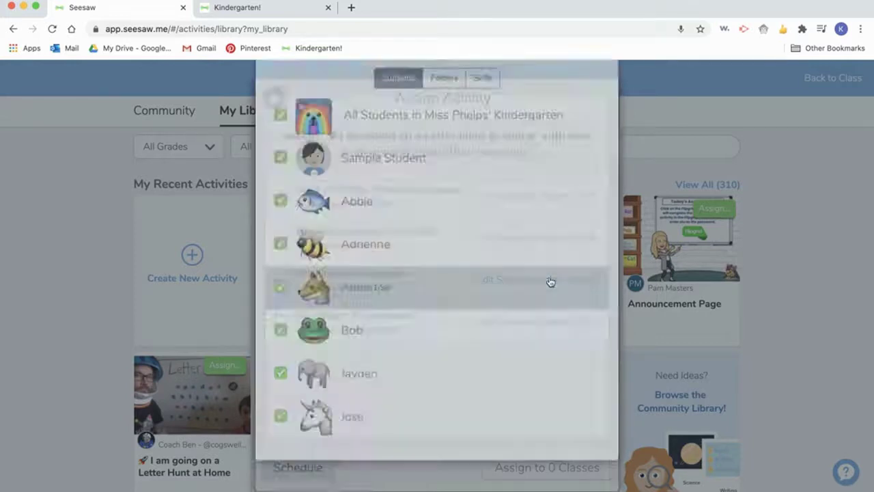
{"action": "left_click", "coordinate": [448, 144]}
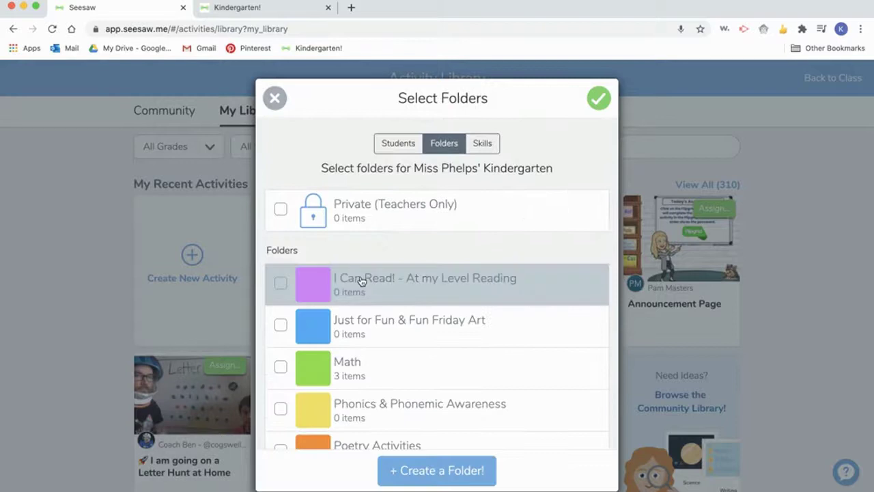
{"action": "scroll", "coordinate": [361, 281], "scroll_direction": "down", "scroll_amount": 5}
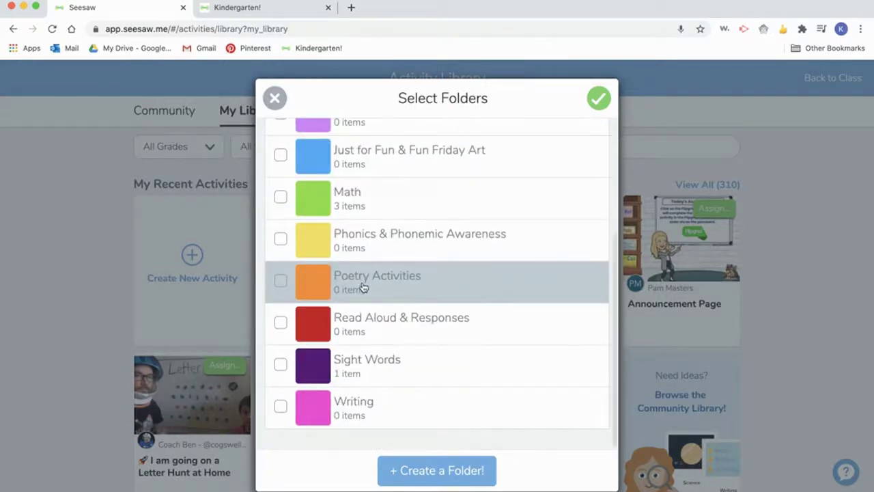
{"action": "left_click", "coordinate": [382, 249]}
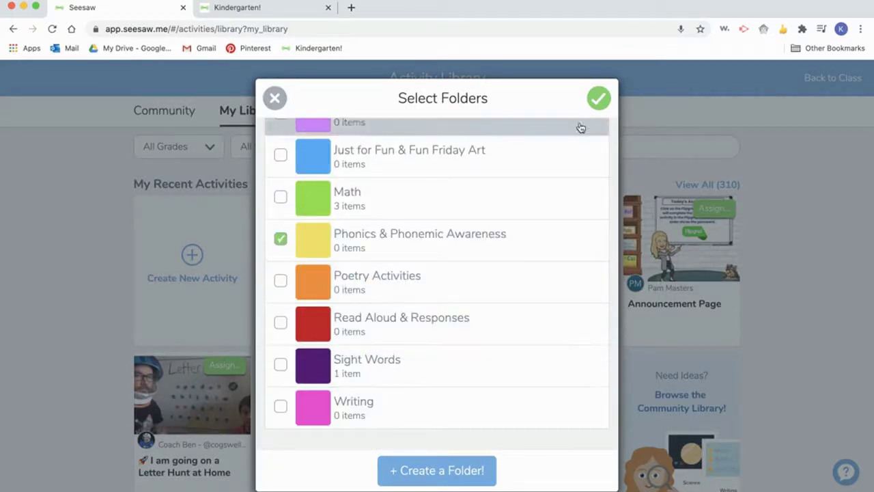
{"action": "left_click", "coordinate": [593, 98]}
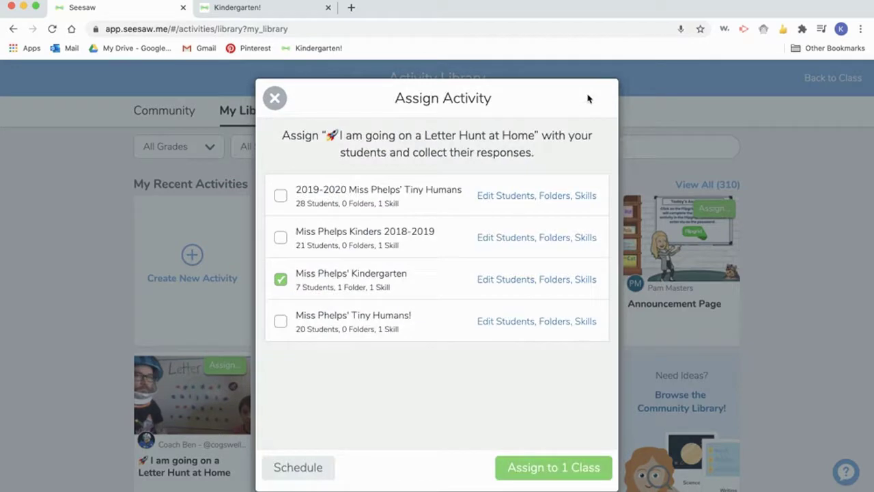
Review the skills, folders and students selected for the Kindergarten class, and assign the Letter Hunt at Home activity to it.
{"action": "left_click", "coordinate": [544, 278]}
{"action": "left_click", "coordinate": [471, 145]}
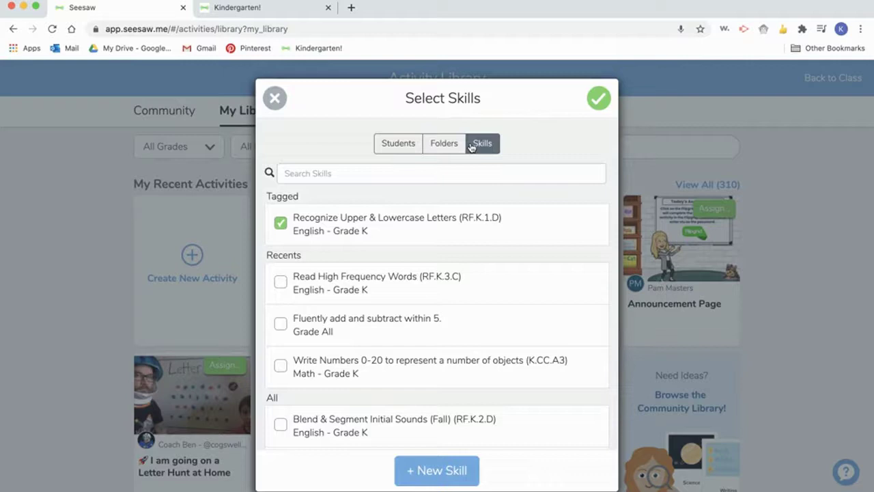
{"action": "left_click", "coordinate": [439, 143]}
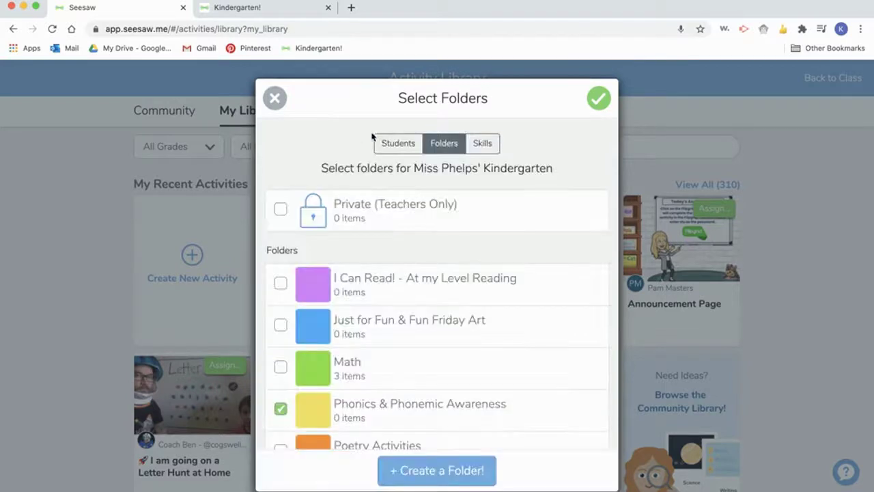
{"action": "left_click", "coordinate": [387, 144]}
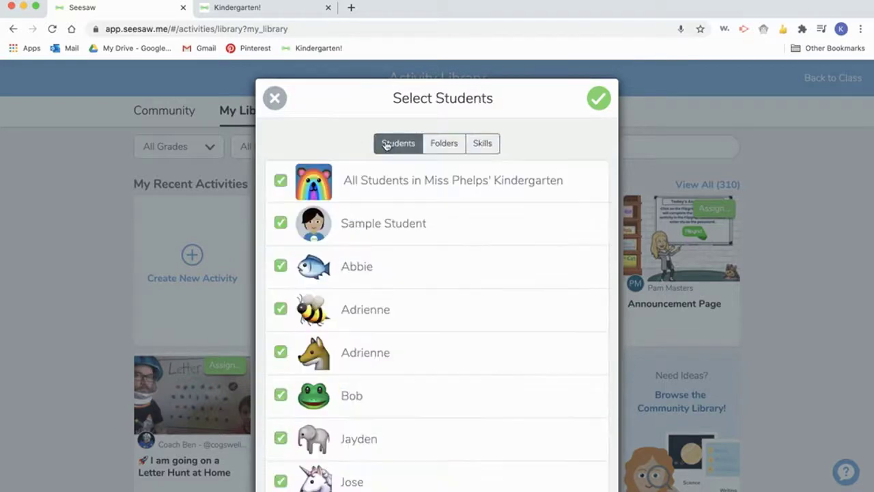
{"action": "left_click", "coordinate": [594, 103]}
{"action": "left_click", "coordinate": [598, 459]}
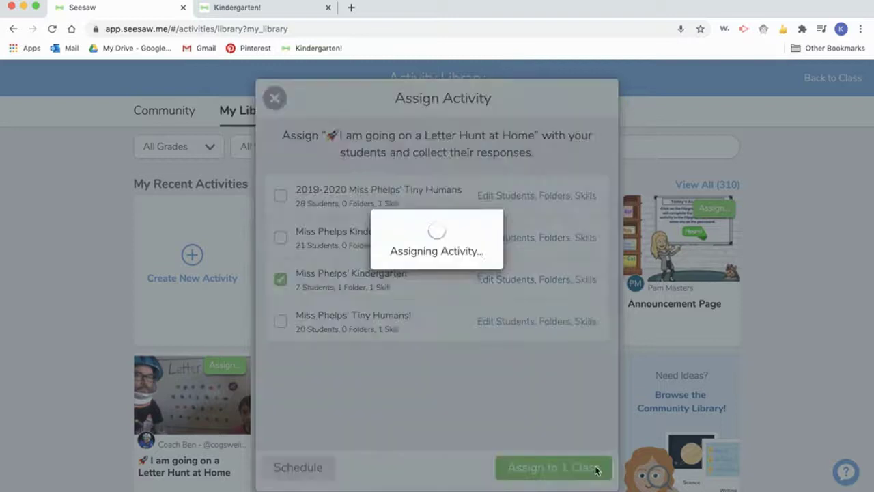
{"action": "left_click", "coordinate": [274, 98]}
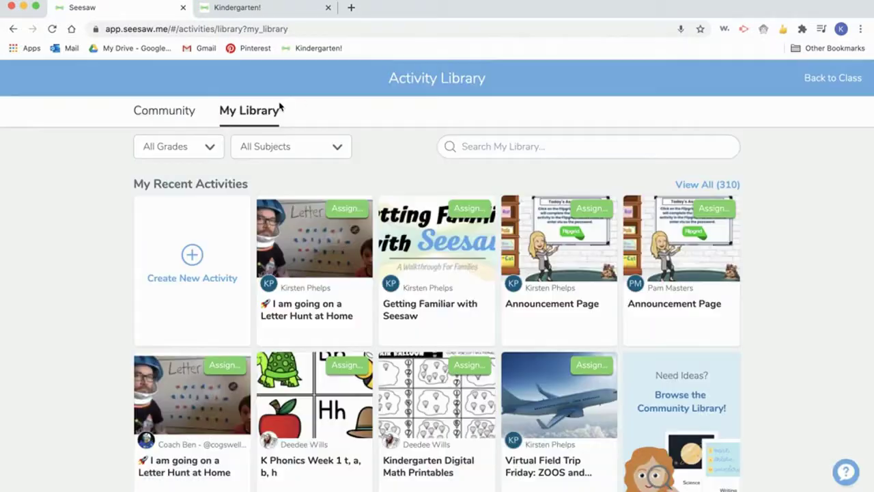
{"action": "left_click", "coordinate": [829, 78]}
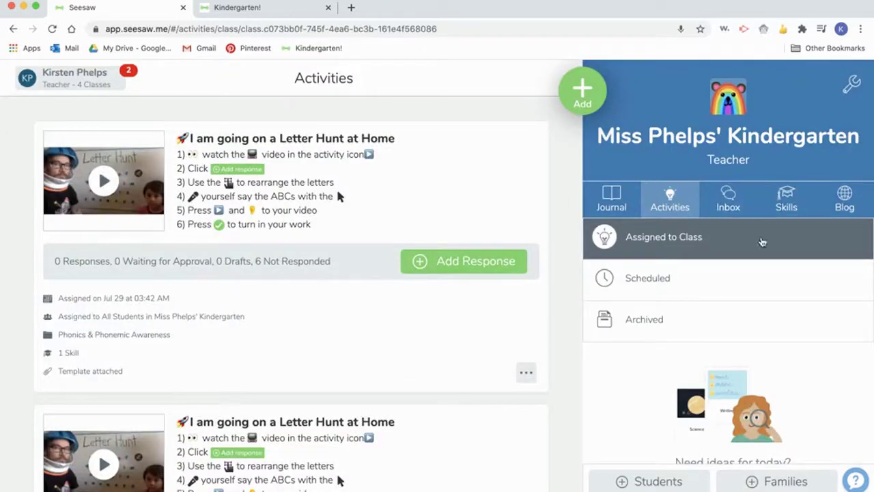
Return to the class journal and look through the class settings down to the skills and other options.
{"action": "left_click", "coordinate": [612, 200]}
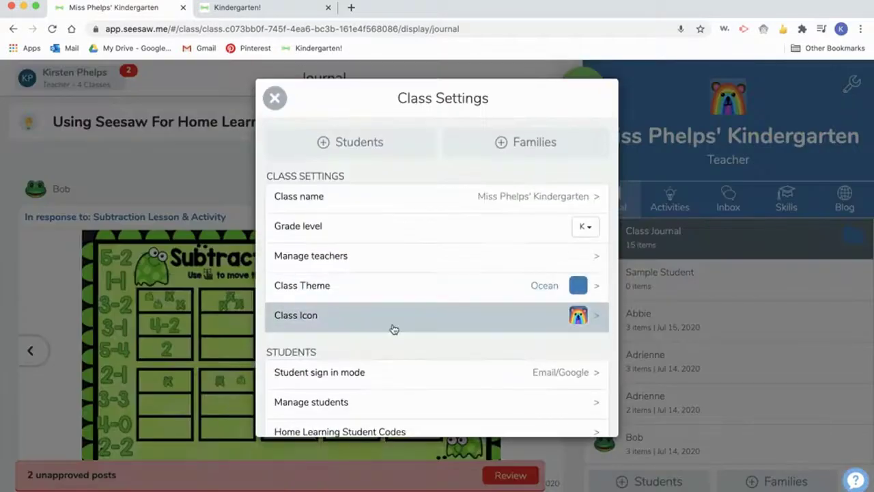
{"action": "scroll", "coordinate": [392, 328], "scroll_direction": "down", "scroll_amount": 8}
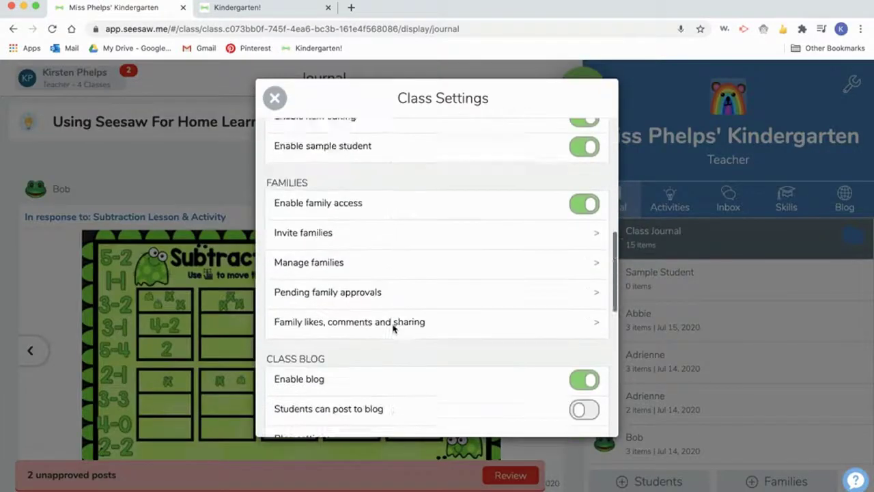
{"action": "scroll", "coordinate": [392, 329], "scroll_direction": "down", "scroll_amount": 10}
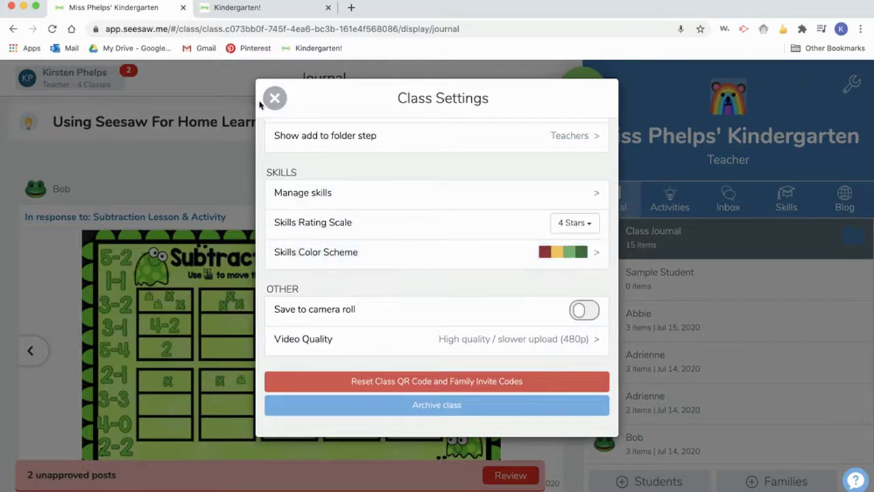
{"action": "left_click", "coordinate": [500, 486]}
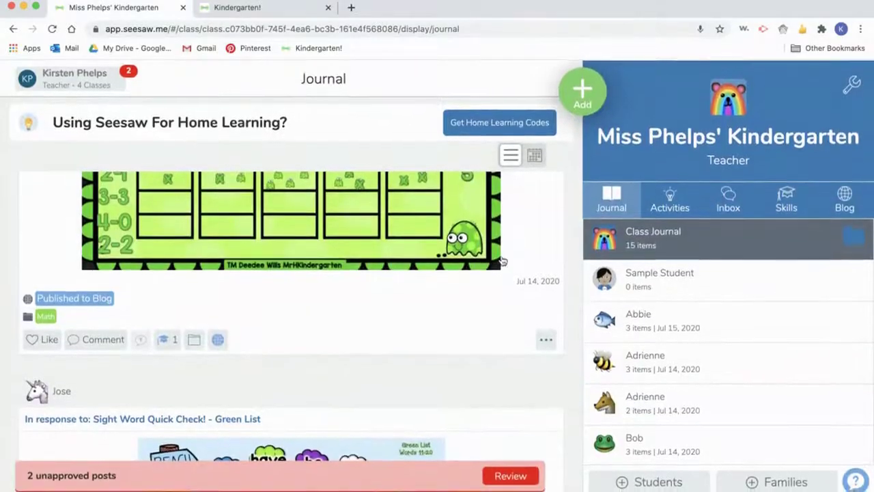
{"action": "scroll", "coordinate": [501, 261], "scroll_direction": "up", "scroll_amount": 5}
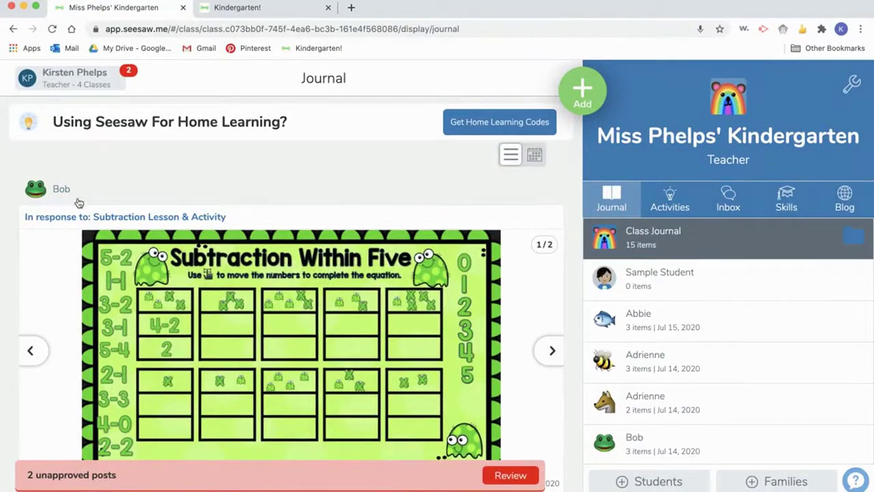
Look over the teacher account's class list and account options, and browse the posts in the class journal.
{"action": "left_click", "coordinate": [65, 79]}
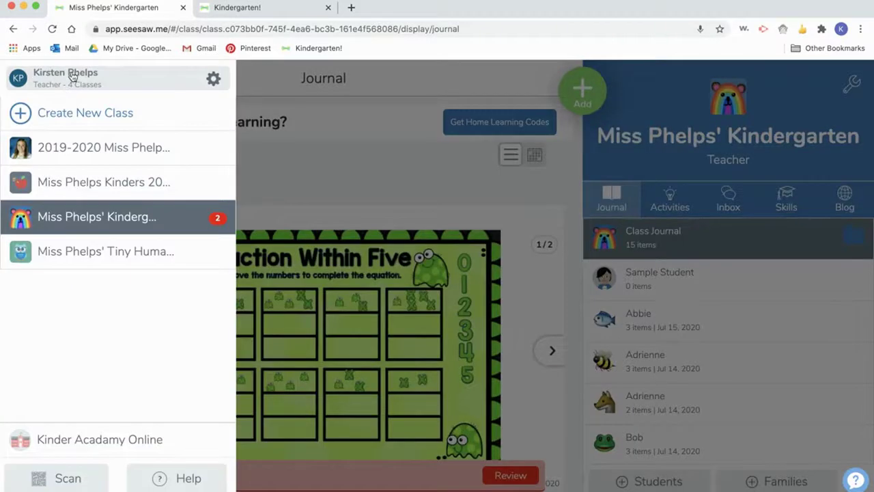
{"action": "left_click", "coordinate": [73, 81]}
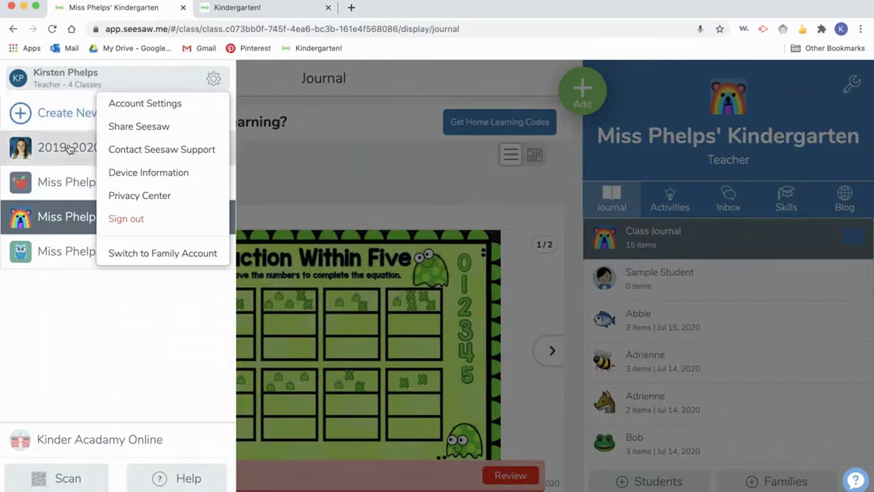
{"action": "left_click", "coordinate": [291, 350]}
{"action": "scroll", "coordinate": [291, 350], "scroll_direction": "down", "scroll_amount": 1}
{"action": "scroll", "coordinate": [291, 350], "scroll_direction": "down", "scroll_amount": 8}
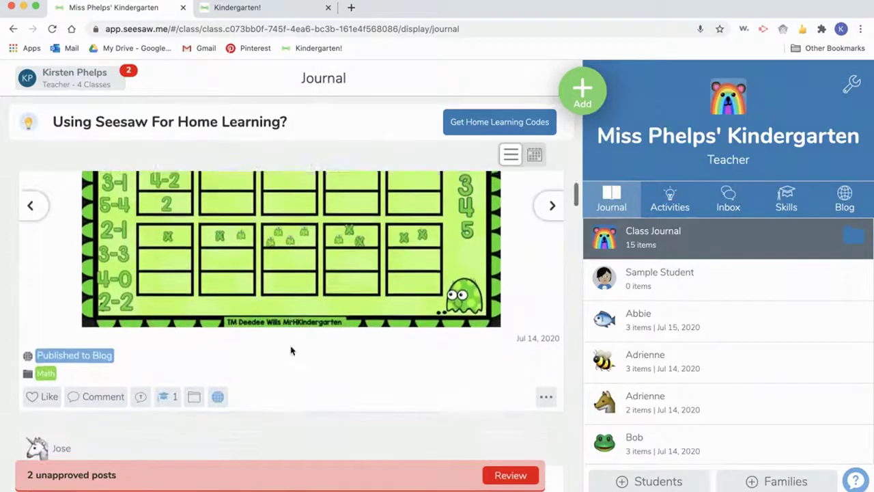
{"action": "scroll", "coordinate": [292, 351], "scroll_direction": "down", "scroll_amount": 5}
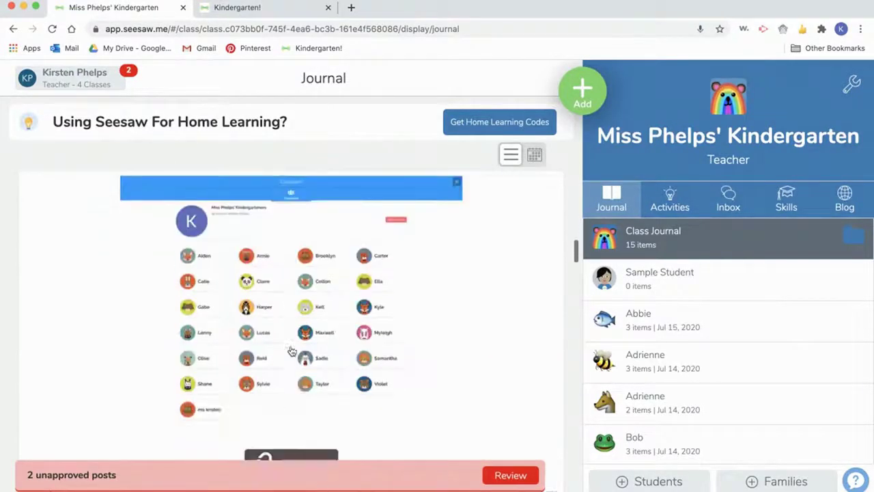
{"action": "scroll", "coordinate": [292, 351], "scroll_direction": "down", "scroll_amount": 5}
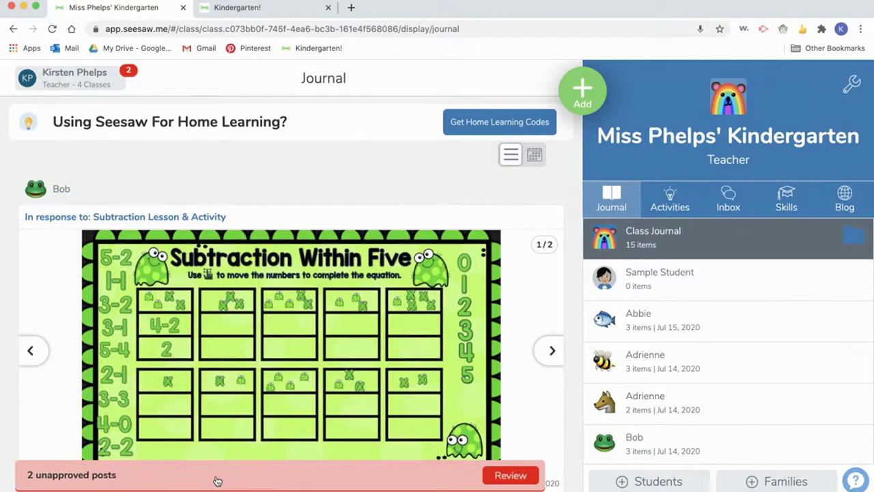
Open the unapproved posts and examine the Subtraction Lesson & Activity response with its approval options, skill rating and folder.
{"action": "left_click", "coordinate": [218, 481]}
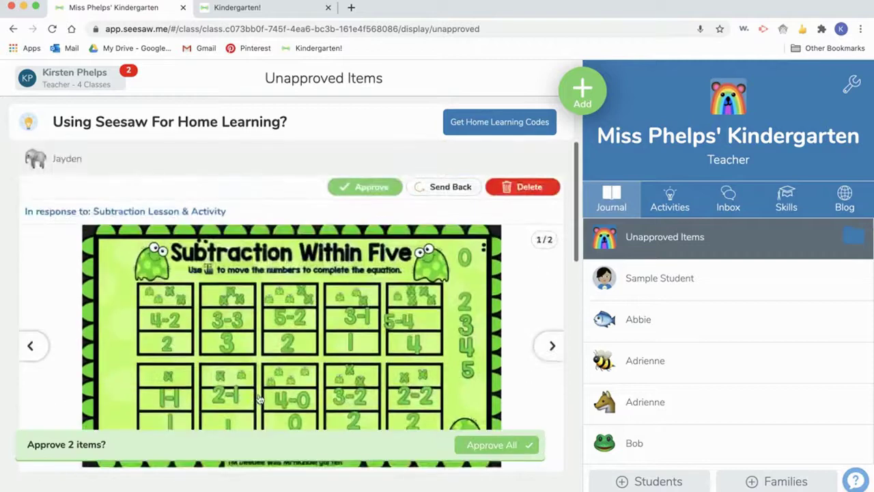
{"action": "scroll", "coordinate": [260, 399], "scroll_direction": "down", "scroll_amount": 3}
{"action": "scroll", "coordinate": [260, 400], "scroll_direction": "down", "scroll_amount": 3}
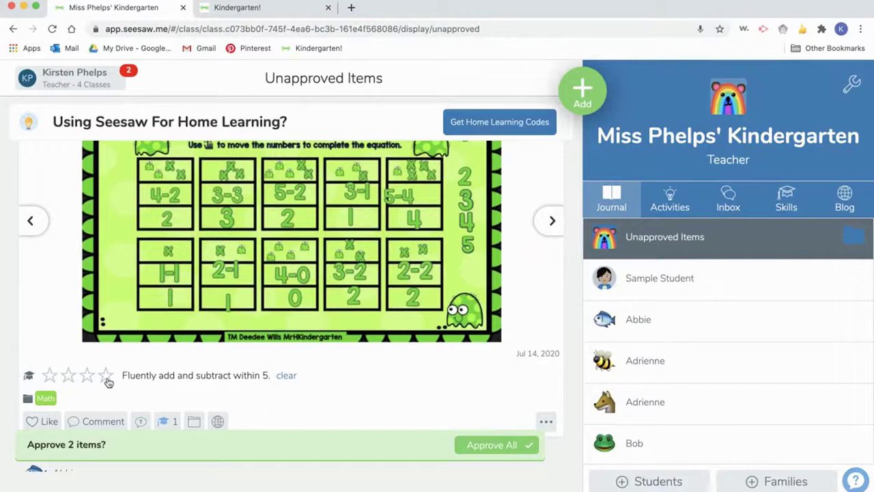
{"action": "scroll", "coordinate": [262, 322], "scroll_direction": "down", "scroll_amount": 5}
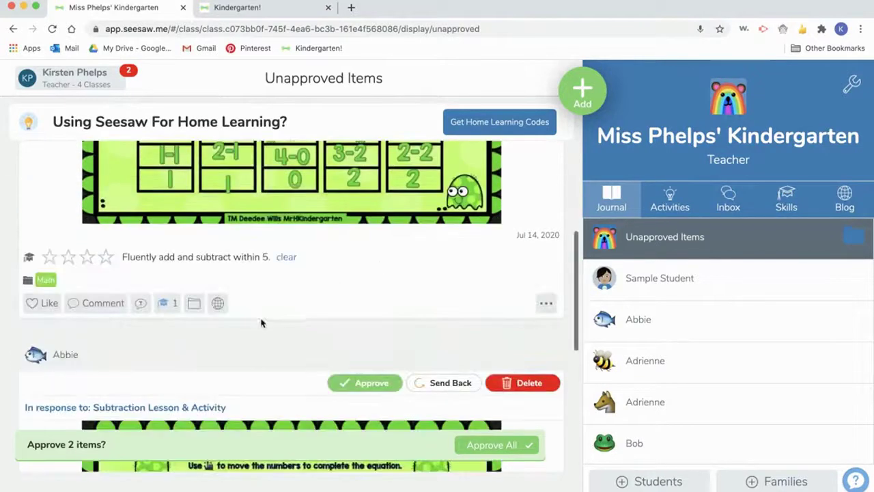
{"action": "scroll", "coordinate": [142, 318], "scroll_direction": "up", "scroll_amount": 5}
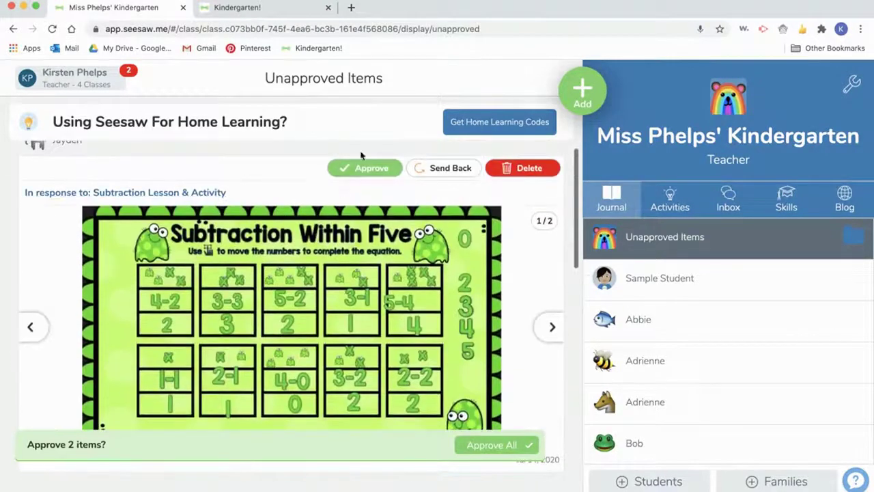
{"action": "scroll", "coordinate": [295, 358], "scroll_direction": "down", "scroll_amount": 3}
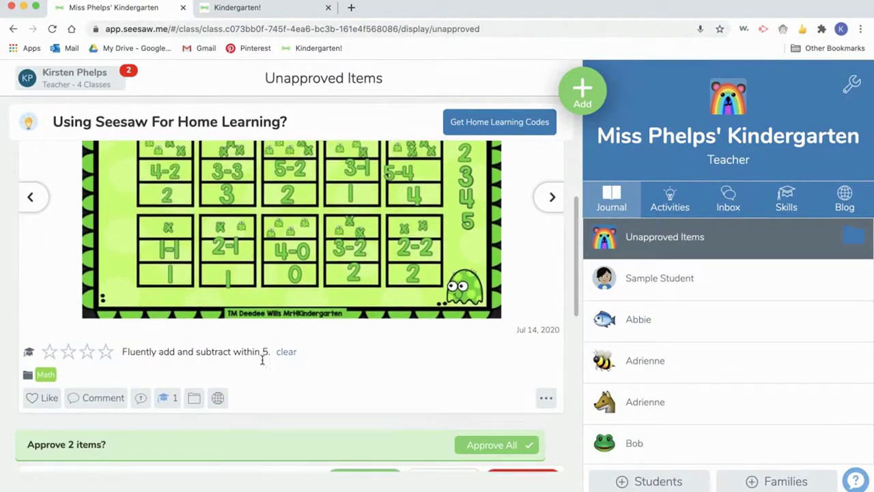
{"action": "scroll", "coordinate": [214, 380], "scroll_direction": "up", "scroll_amount": 3}
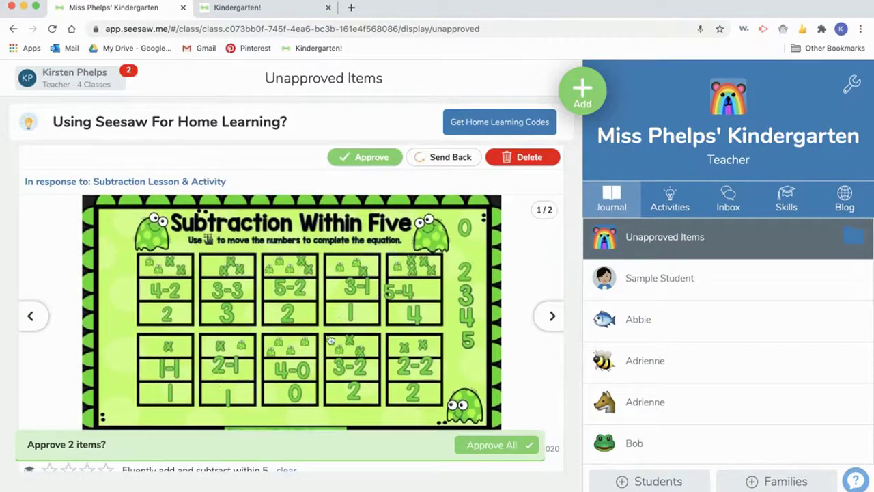
{"action": "scroll", "coordinate": [530, 326], "scroll_direction": "down", "scroll_amount": 3}
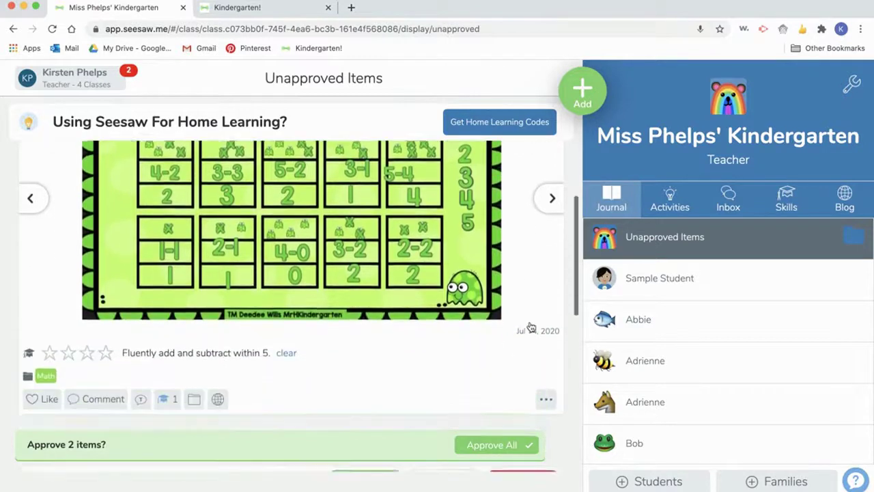
Try liking the unapproved subtraction post, and look at its comment field and private notes.
{"action": "left_click", "coordinate": [43, 401]}
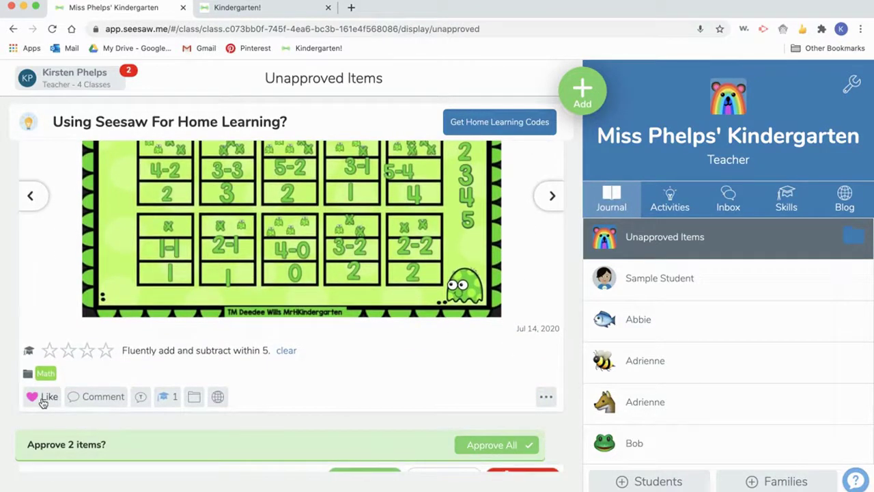
{"action": "left_click", "coordinate": [71, 400]}
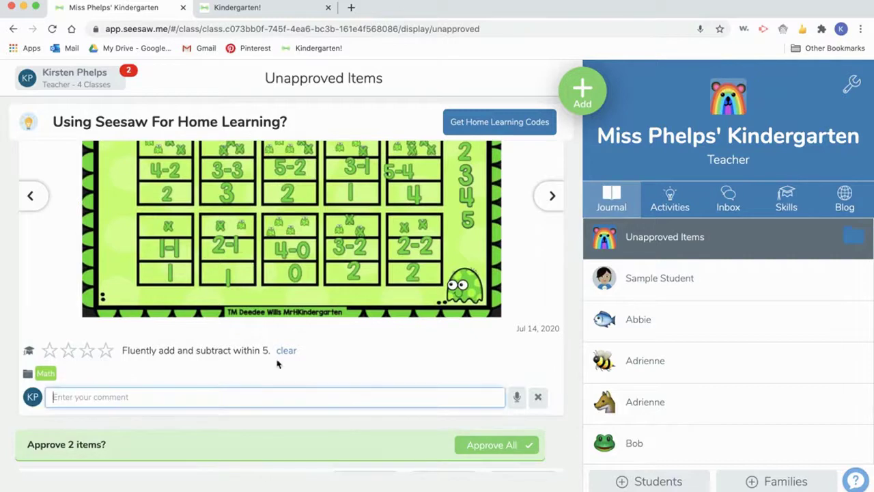
{"action": "left_click", "coordinate": [537, 403]}
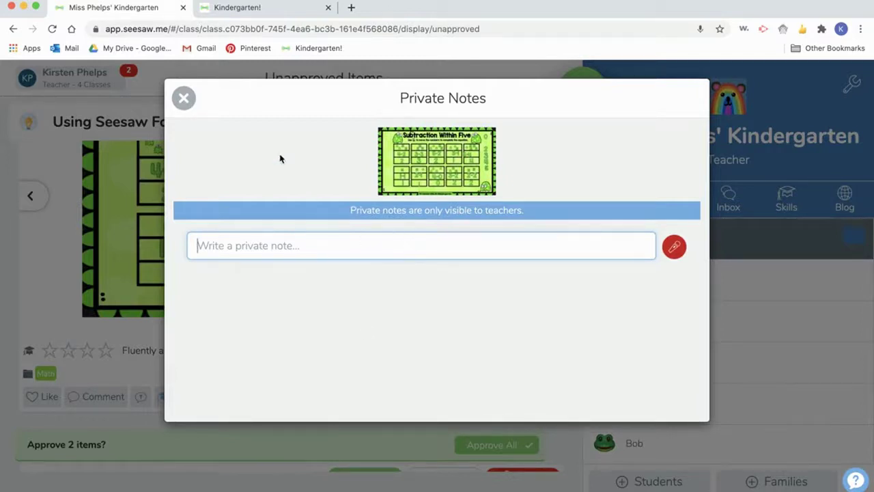
{"action": "left_click", "coordinate": [183, 99]}
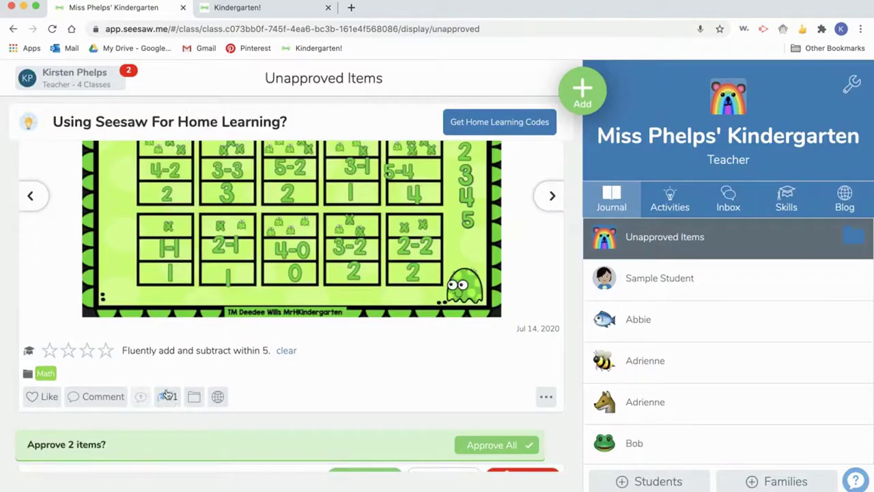
Look at the unapproved subtraction post's folder choices and its option to publish to the blog, leaving both without changes.
{"action": "left_click", "coordinate": [192, 399]}
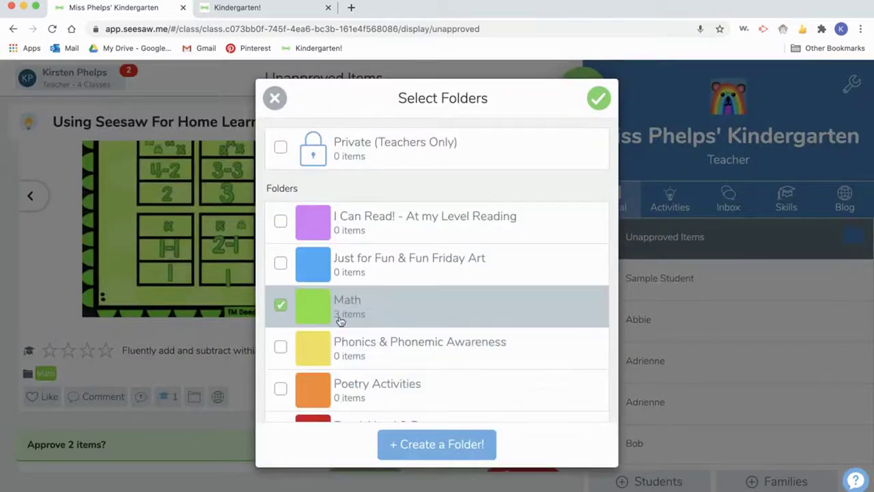
{"action": "left_click", "coordinate": [274, 99]}
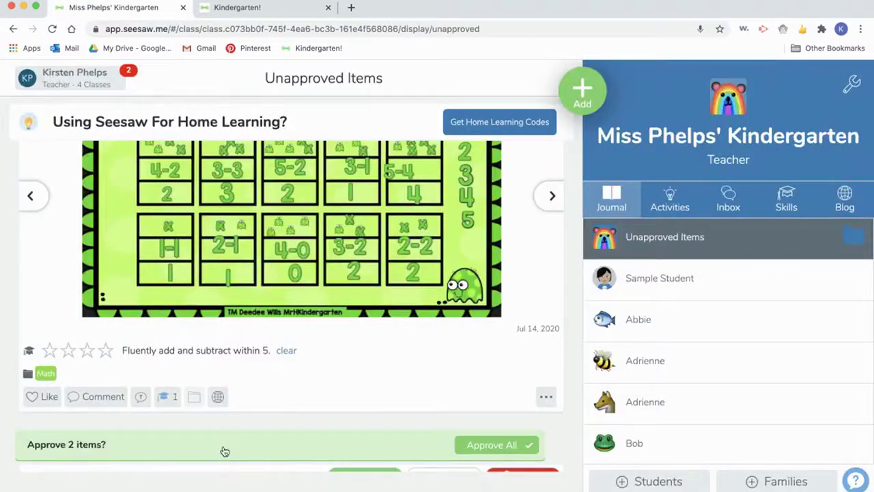
{"action": "left_click", "coordinate": [217, 397]}
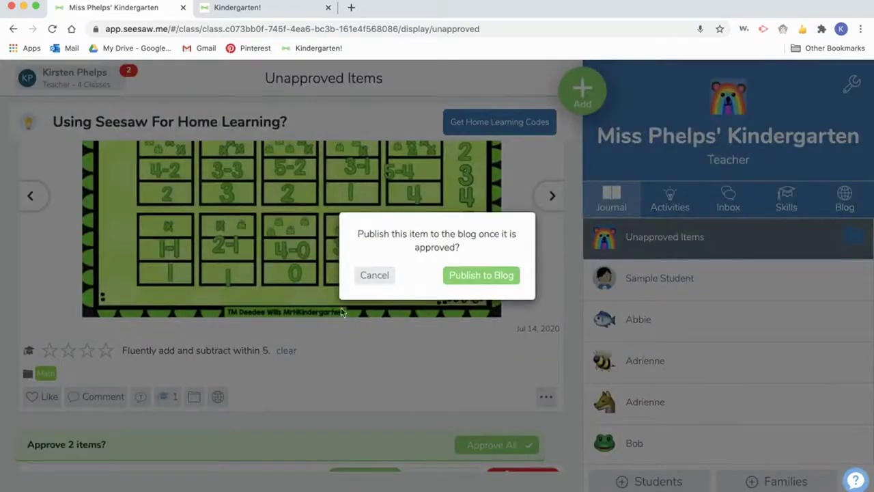
{"action": "left_click", "coordinate": [374, 275]}
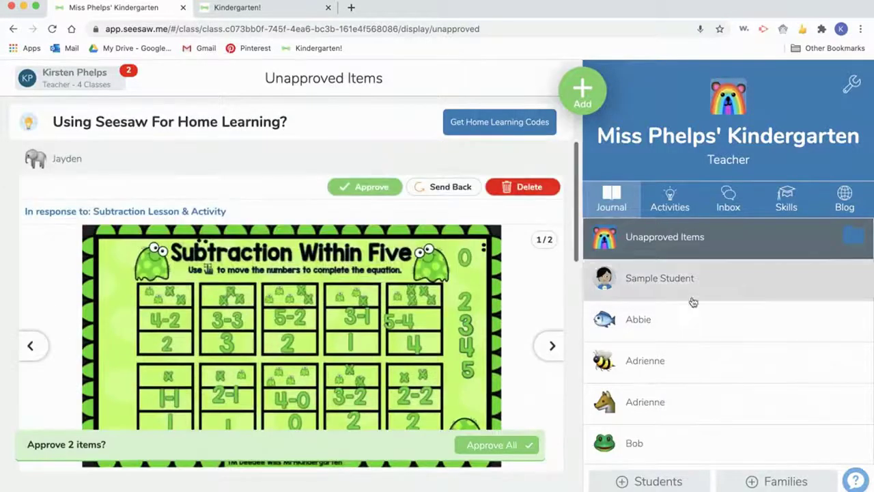
Look over the options for adding work, activities or announcements, and browse the class's student list.
{"action": "left_click", "coordinate": [583, 92]}
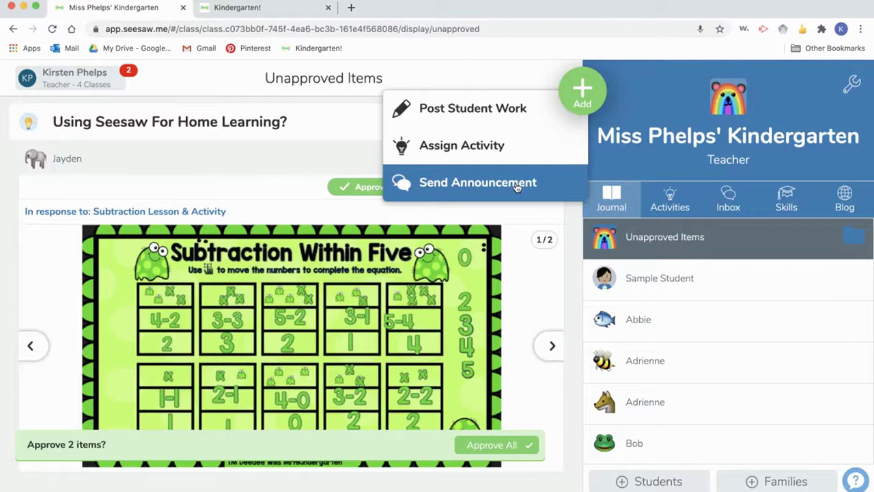
{"action": "left_click", "coordinate": [632, 139]}
{"action": "scroll", "coordinate": [632, 377], "scroll_direction": "down", "scroll_amount": 1}
{"action": "scroll", "coordinate": [633, 391], "scroll_direction": "up", "scroll_amount": 1}
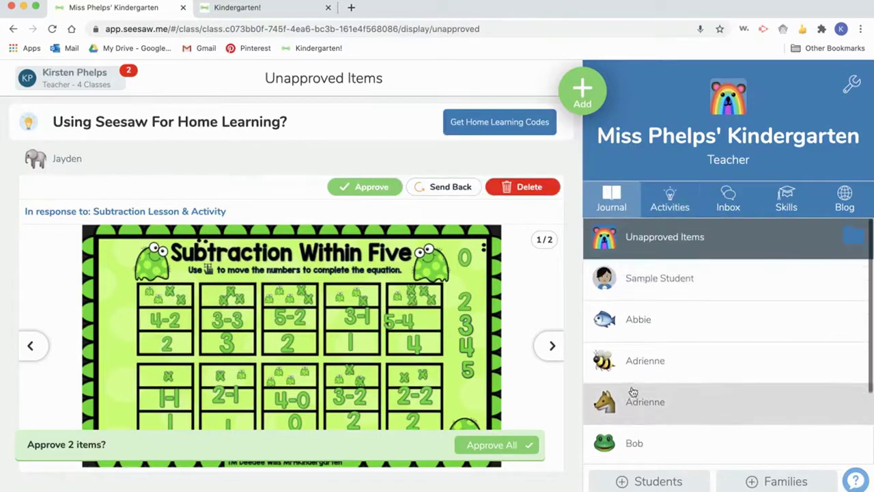
{"action": "scroll", "coordinate": [792, 353], "scroll_direction": "down", "scroll_amount": 1}
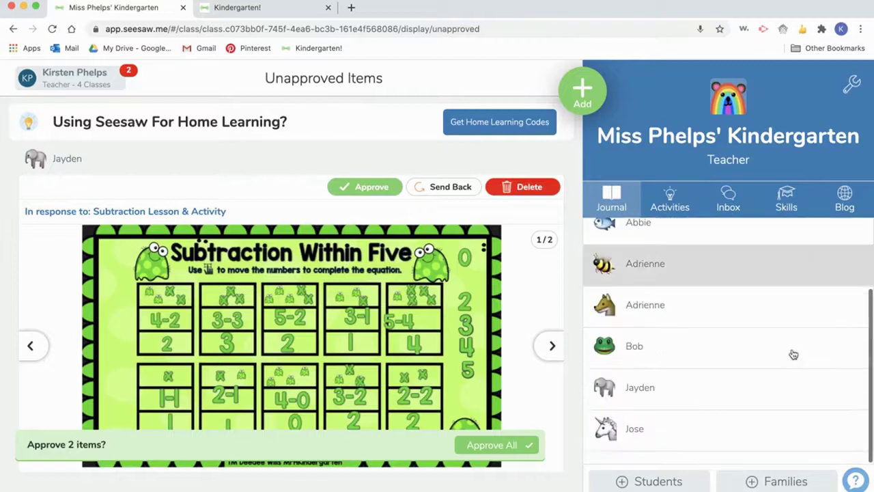
{"action": "scroll", "coordinate": [790, 351], "scroll_direction": "up", "scroll_amount": 2}
Return to the full class journal, and browse the activities assigned to the class.
{"action": "left_click", "coordinate": [657, 232]}
{"action": "scroll", "coordinate": [301, 314], "scroll_direction": "down", "scroll_amount": 1}
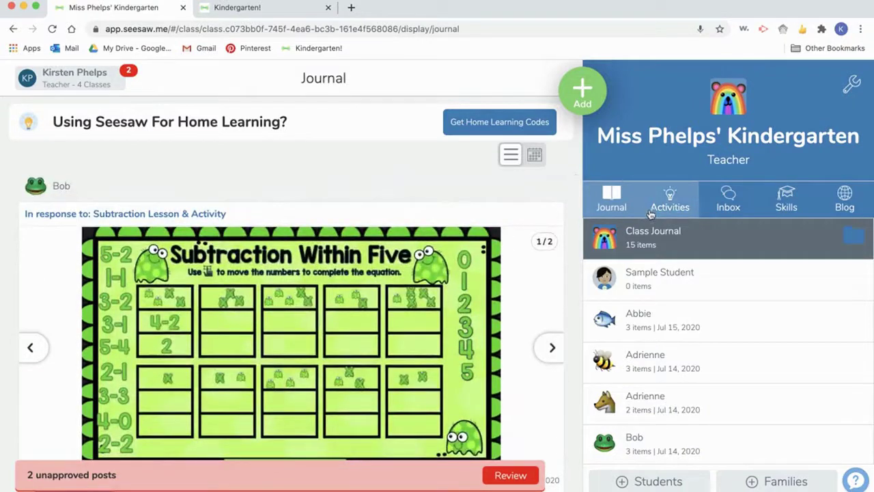
{"action": "left_click", "coordinate": [651, 214]}
{"action": "scroll", "coordinate": [448, 368], "scroll_direction": "down", "scroll_amount": 3}
{"action": "scroll", "coordinate": [448, 369], "scroll_direction": "down", "scroll_amount": 10}
{"action": "scroll", "coordinate": [448, 369], "scroll_direction": "up", "scroll_amount": 9}
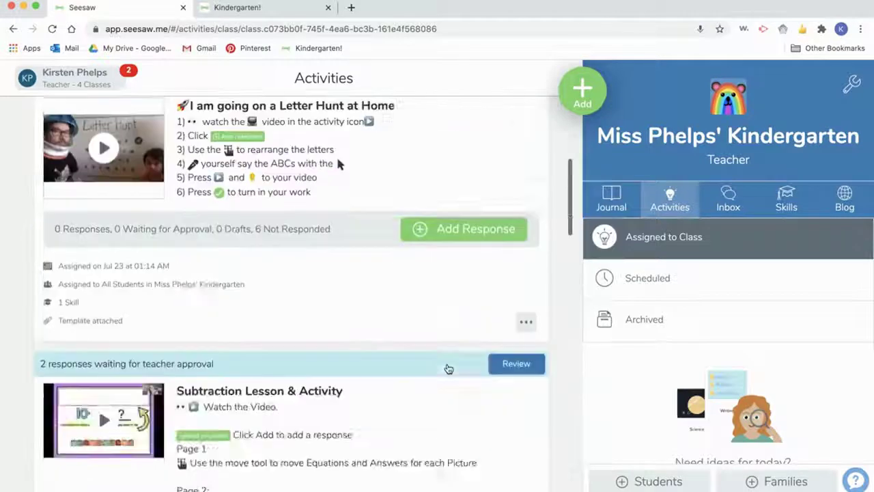
{"action": "scroll", "coordinate": [449, 369], "scroll_direction": "up", "scroll_amount": 5}
View the class's inbox messages, skills and blog pages in turn.
{"action": "left_click", "coordinate": [727, 197]}
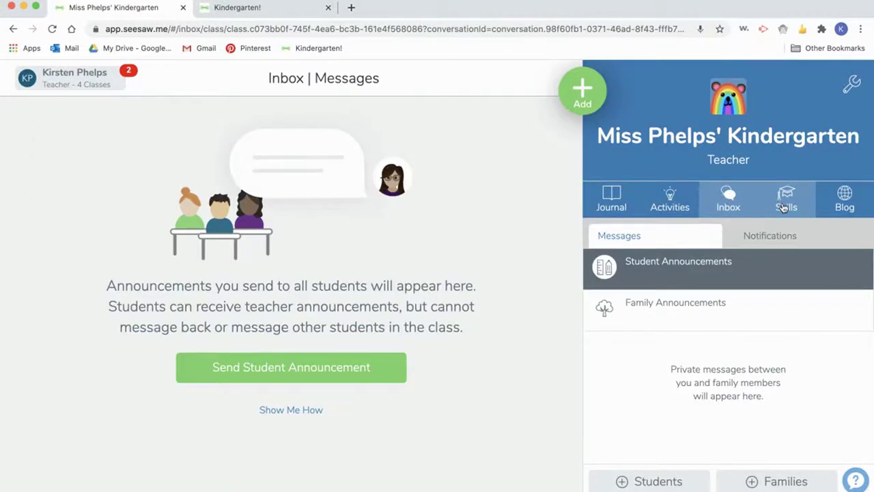
{"action": "left_click", "coordinate": [785, 202]}
{"action": "left_click", "coordinate": [827, 209]}
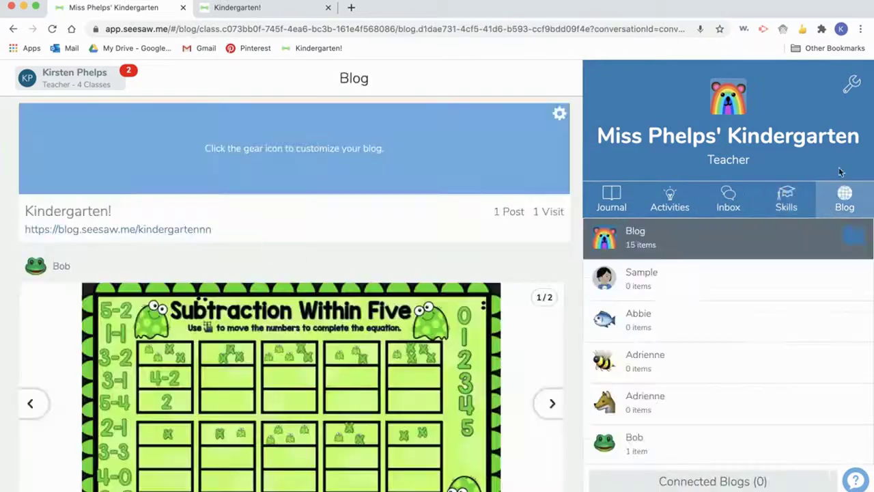
Open the class settings and look through the class and student options.
{"action": "left_click", "coordinate": [853, 84]}
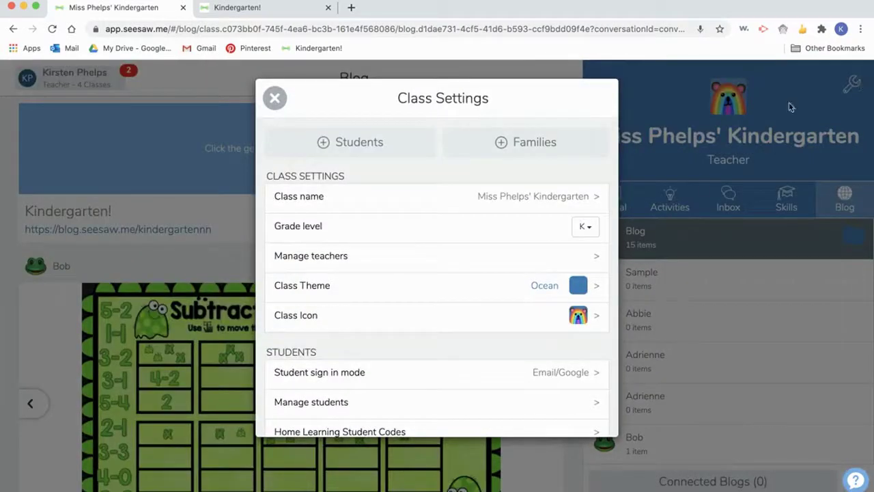
{"action": "scroll", "coordinate": [423, 423], "scroll_direction": "down", "scroll_amount": 2}
{"action": "scroll", "coordinate": [424, 389], "scroll_direction": "up", "scroll_amount": 2}
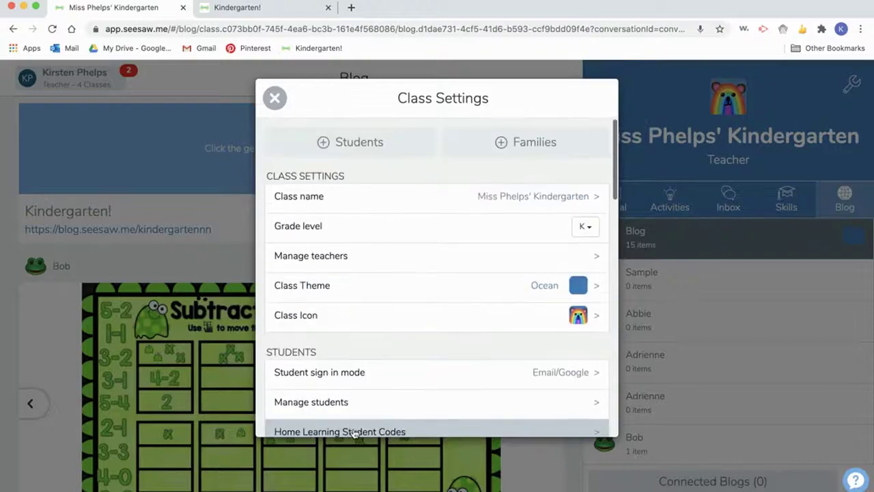